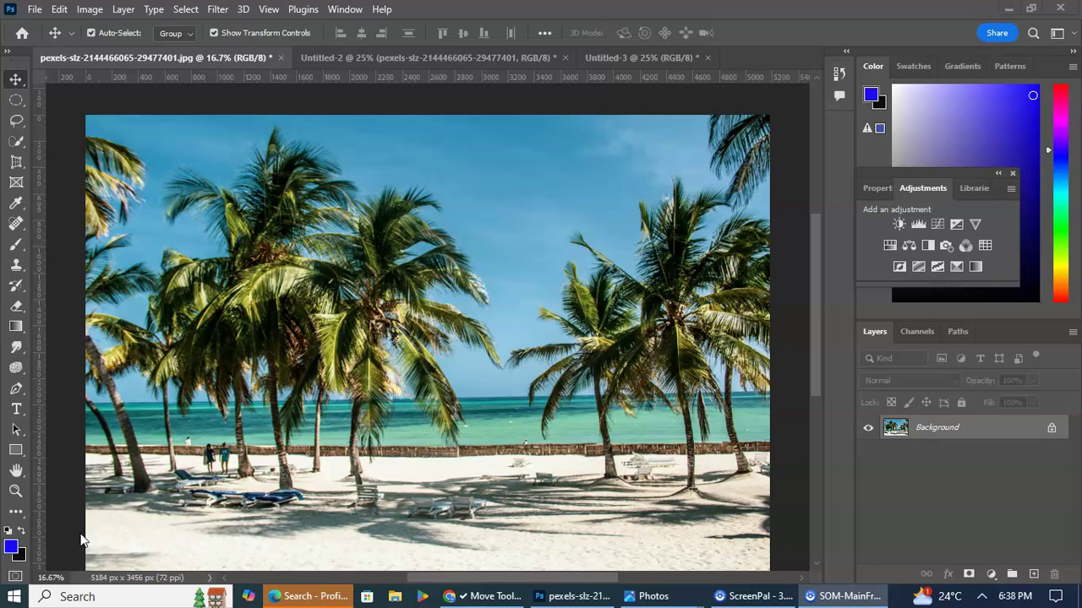
Step: Activate the Move tool with Auto-Select on and bring up the Untitled-2 document containing the four photos
{"action": "left_click", "coordinate": [16, 82]}
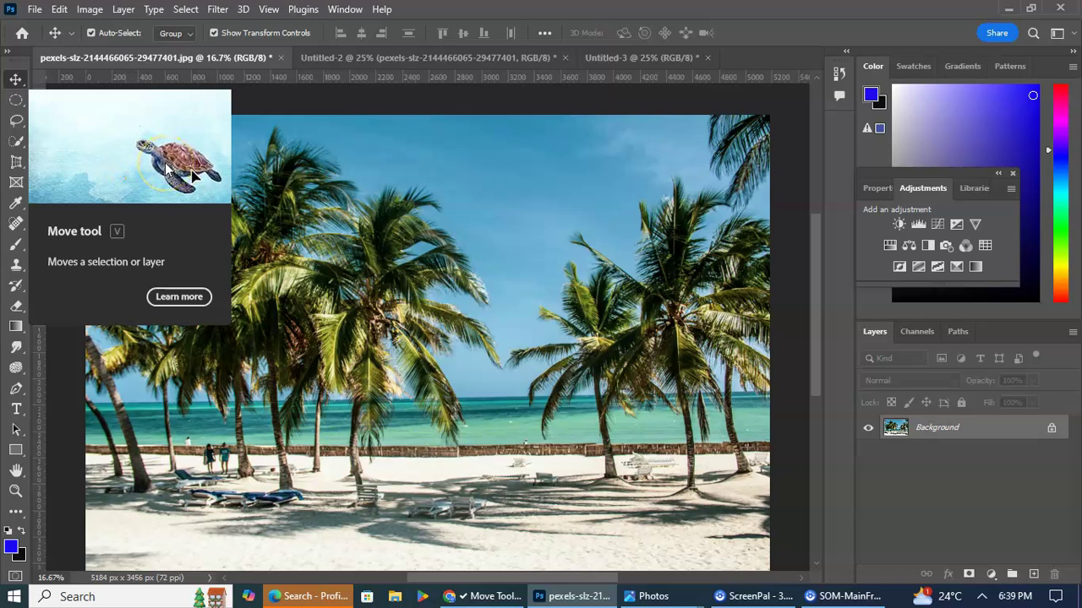
{"action": "left_click", "coordinate": [447, 60]}
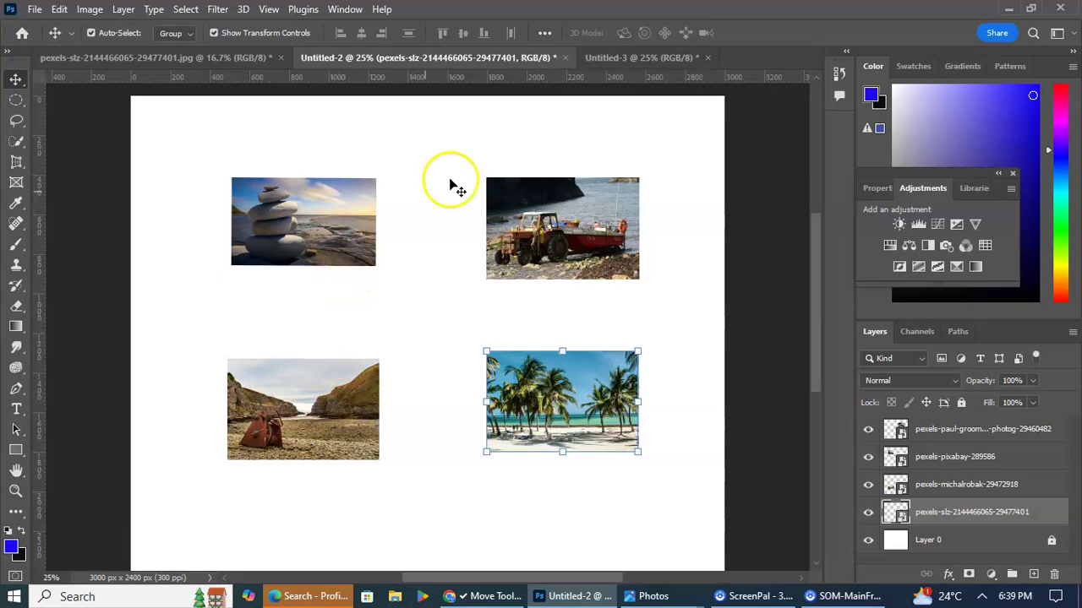
{"action": "left_click", "coordinate": [624, 57]}
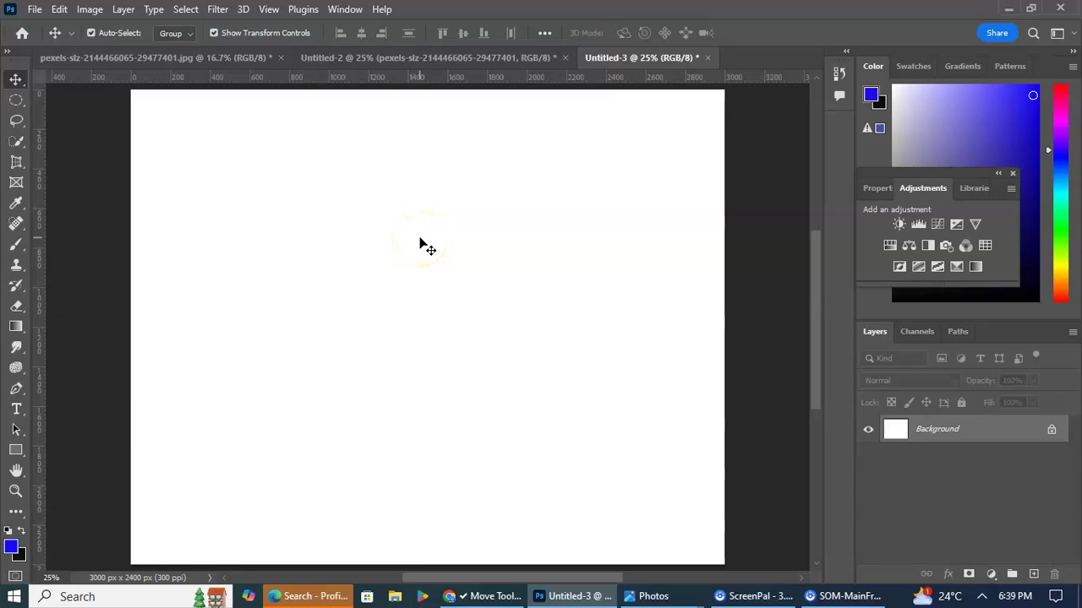
{"action": "left_click", "coordinate": [365, 58]}
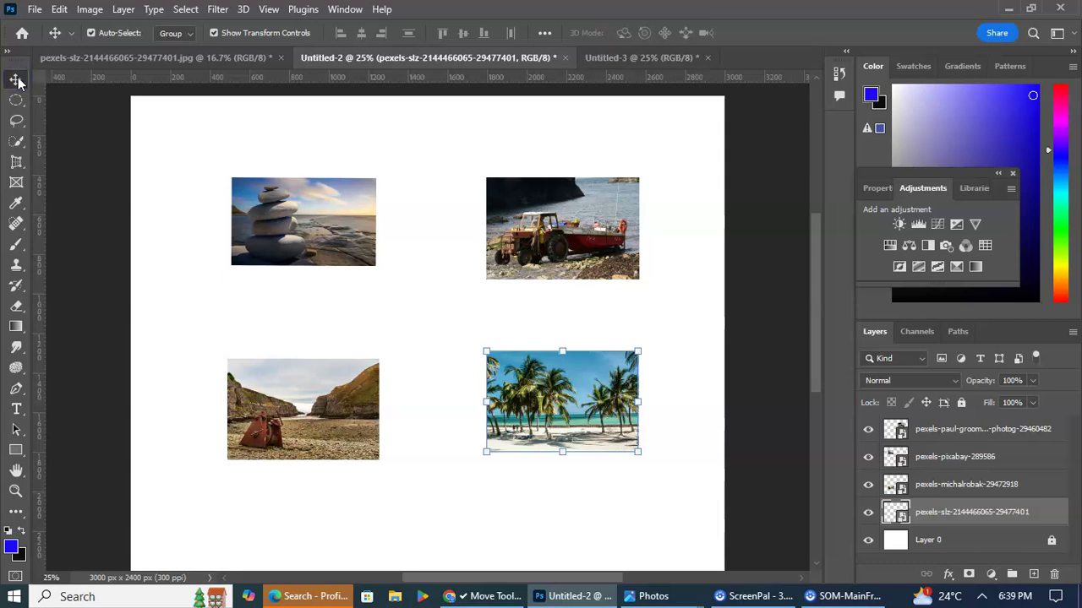
{"action": "left_click", "coordinate": [91, 34]}
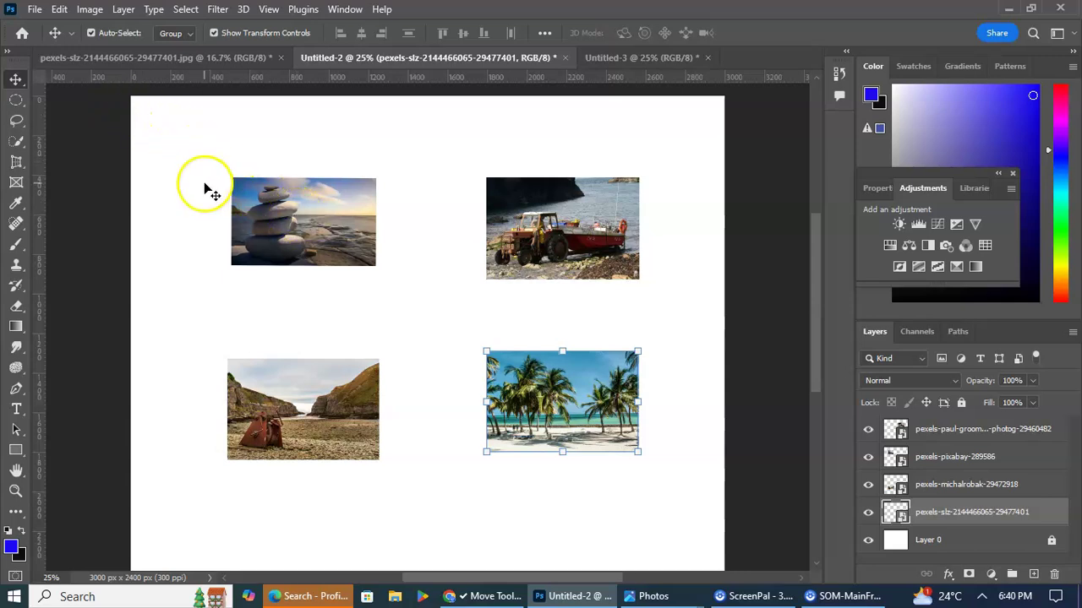
Step: Select the stacked-stones photo and turn Show Transform Controls off and back on
{"action": "left_click", "coordinate": [309, 229]}
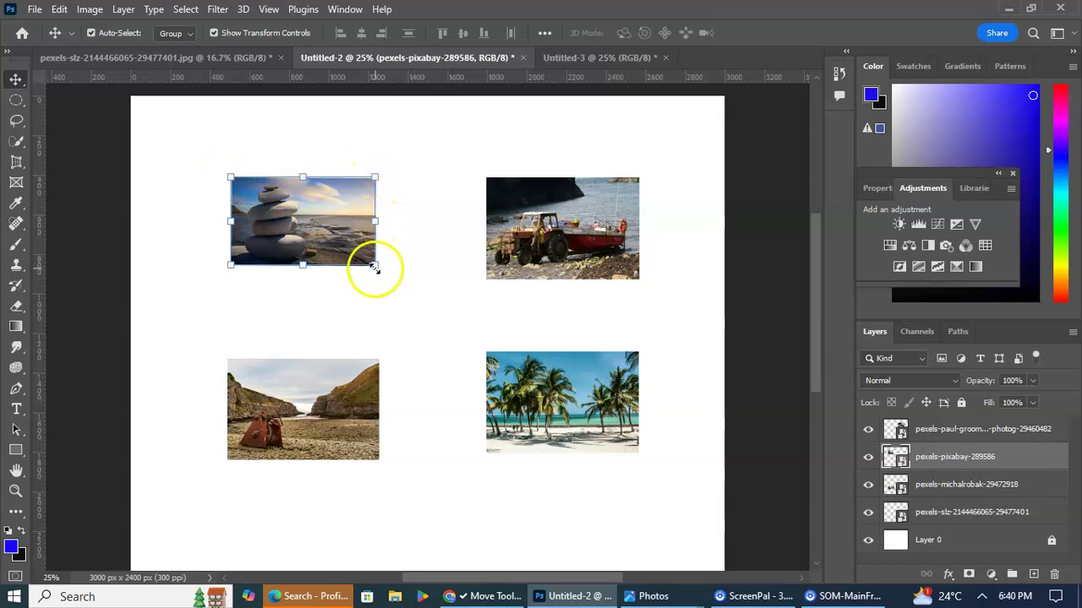
{"action": "left_click", "coordinate": [214, 33]}
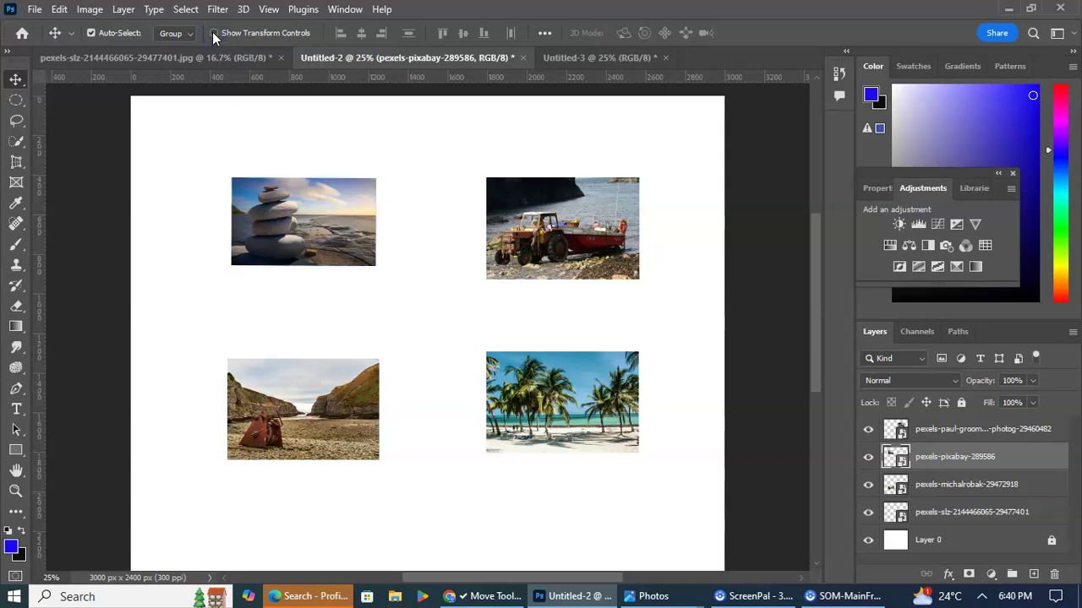
{"action": "left_click", "coordinate": [213, 33]}
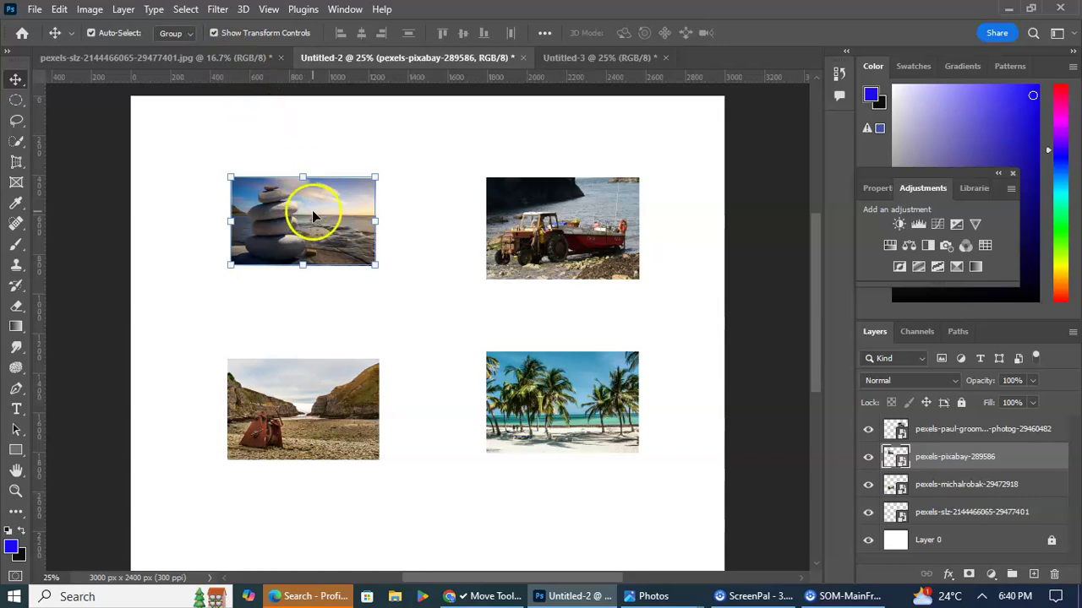
Step: Copy the stacked-stones photo from Untitled-2 into Untitled-3 and place it near the canvas's left edge, slightly above mid-height
{"action": "left_click", "coordinate": [616, 57]}
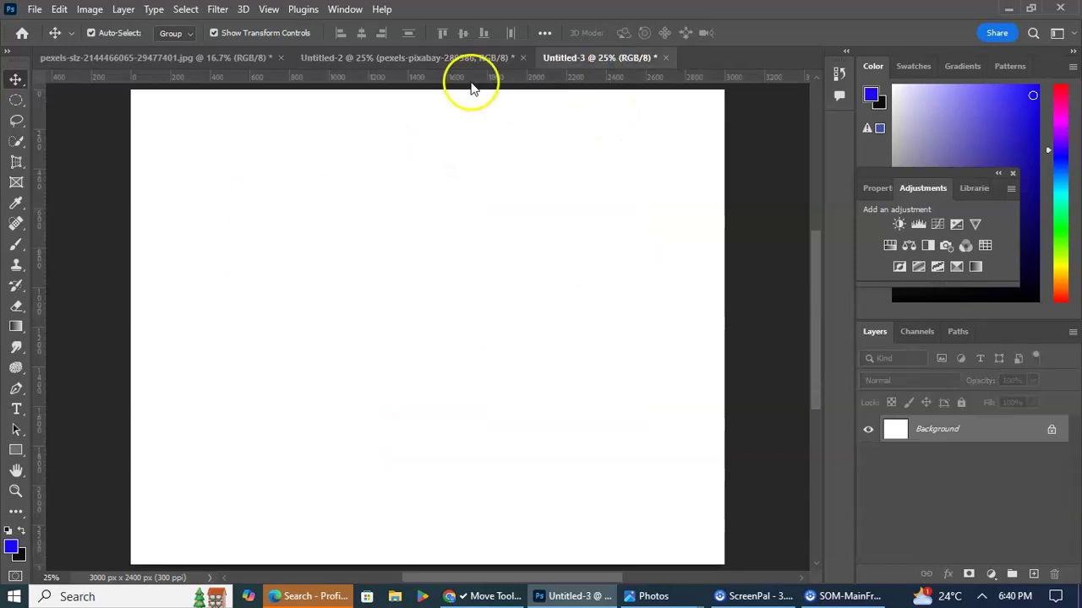
{"action": "left_click", "coordinate": [449, 59]}
{"action": "left_click", "coordinate": [291, 212]}
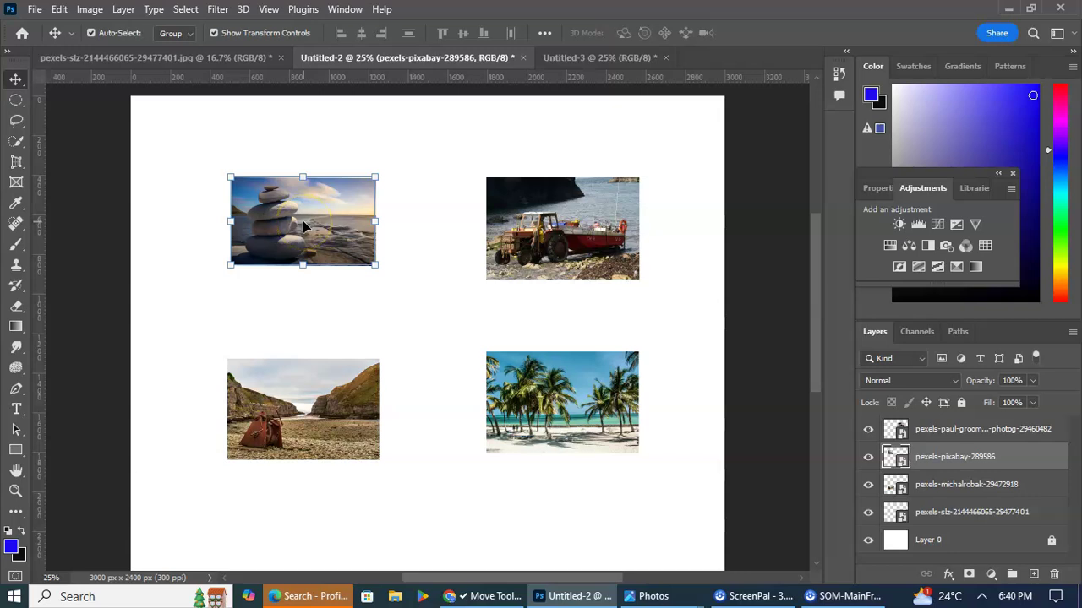
{"action": "left_click", "coordinate": [304, 225]}
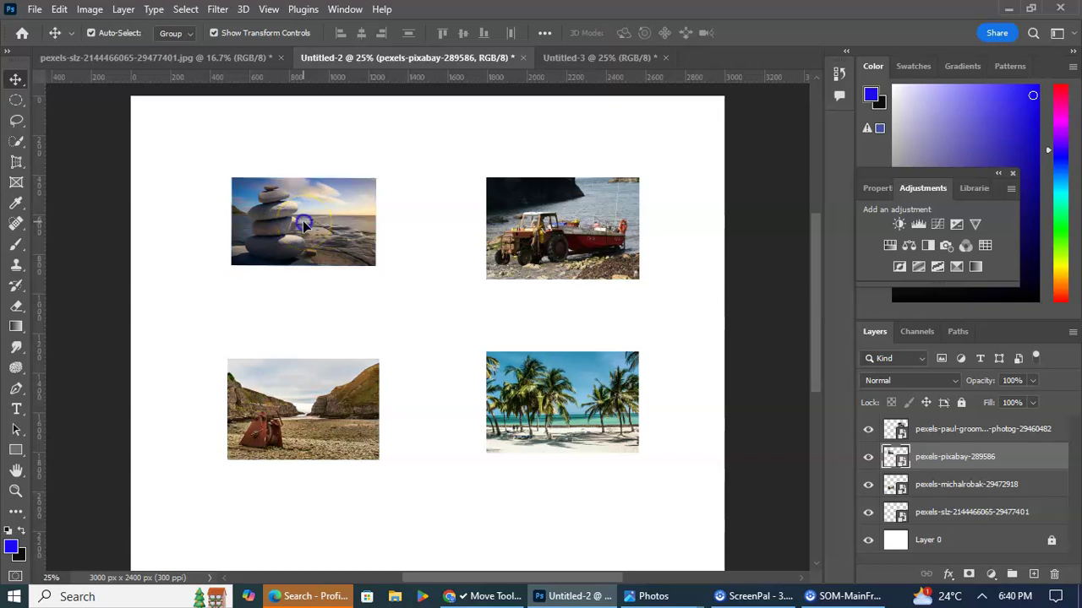
{"action": "left_click_drag", "start_coordinate": [303, 221], "coordinate": [301, 190]}
{"action": "left_click_drag", "start_coordinate": [239, 167], "coordinate": [213, 262]}
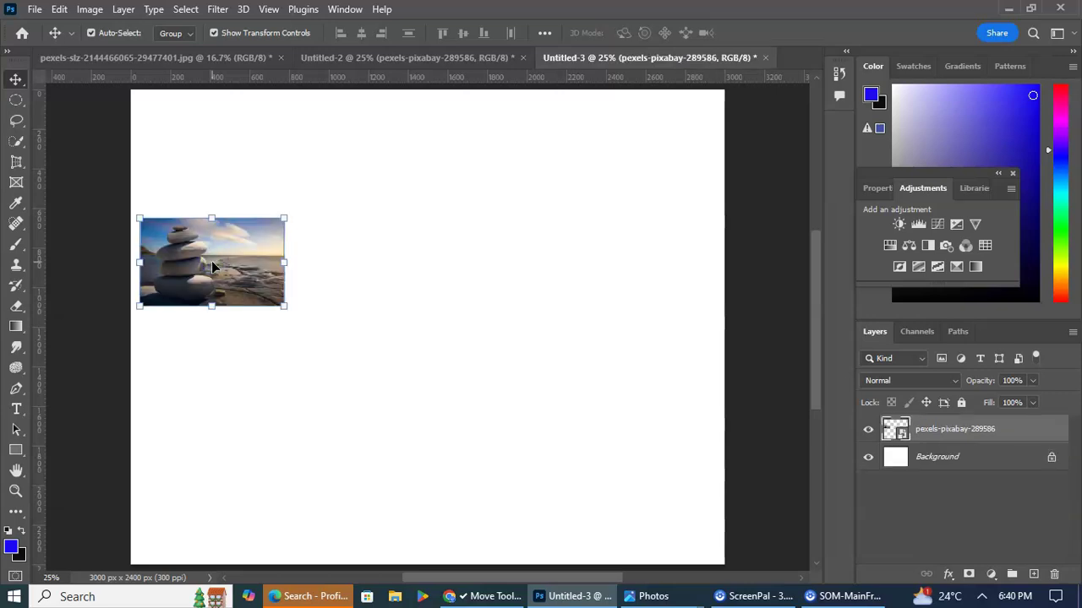
{"action": "mouse_move", "coordinate": [212, 267]}
{"action": "left_mouse_down"}
{"action": "mouse_move", "coordinate": [200, 240]}
{"action": "mouse_move", "coordinate": [214, 244]}
{"action": "mouse_move", "coordinate": [212, 256]}
{"action": "left_mouse_up"}
{"action": "mouse_move", "coordinate": [214, 264]}
{"action": "left_mouse_down"}
{"action": "mouse_move", "coordinate": [422, 292]}
{"action": "mouse_move", "coordinate": [544, 292]}
{"action": "mouse_move", "coordinate": [239, 304]}
{"action": "mouse_move", "coordinate": [230, 276]}
{"action": "left_mouse_up"}
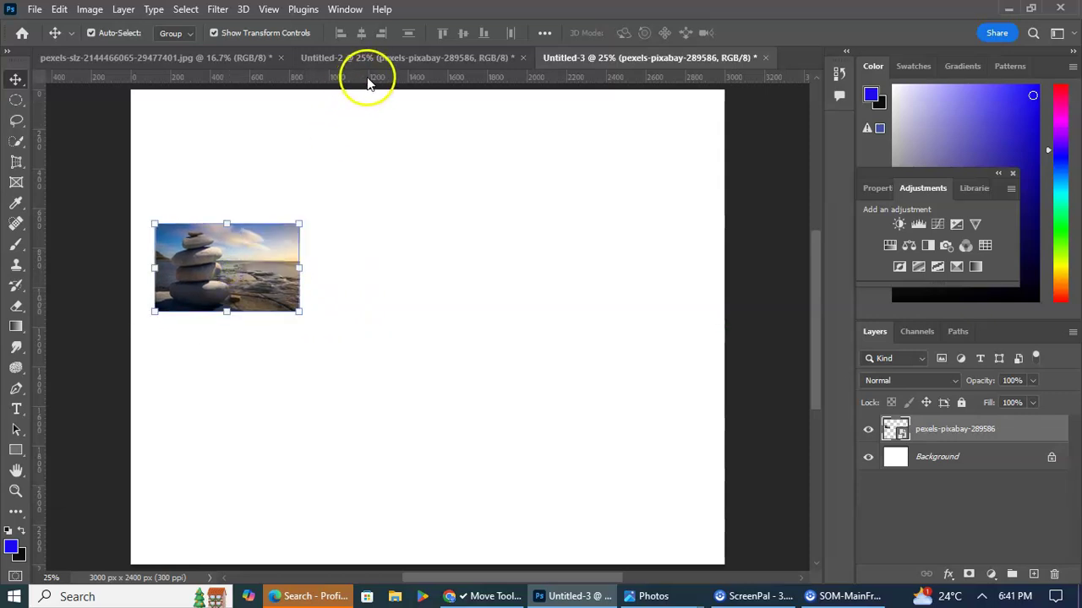
Step: Copy the tractor-and-boat photo from Untitled-2 into the Untitled-3 document with the Move tool
{"action": "left_click", "coordinate": [391, 58]}
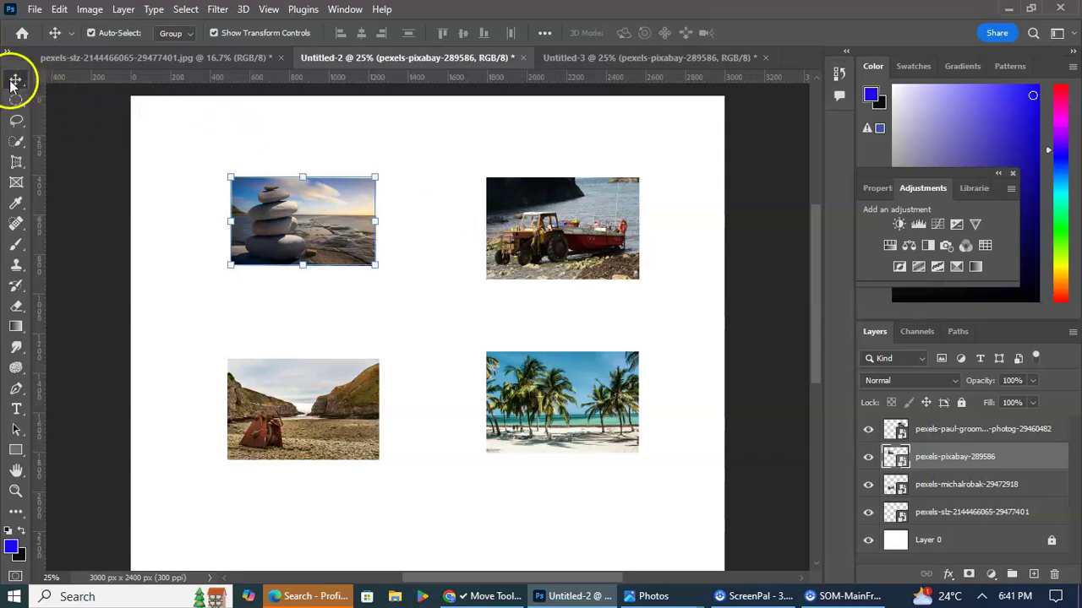
{"action": "left_click", "coordinate": [90, 33]}
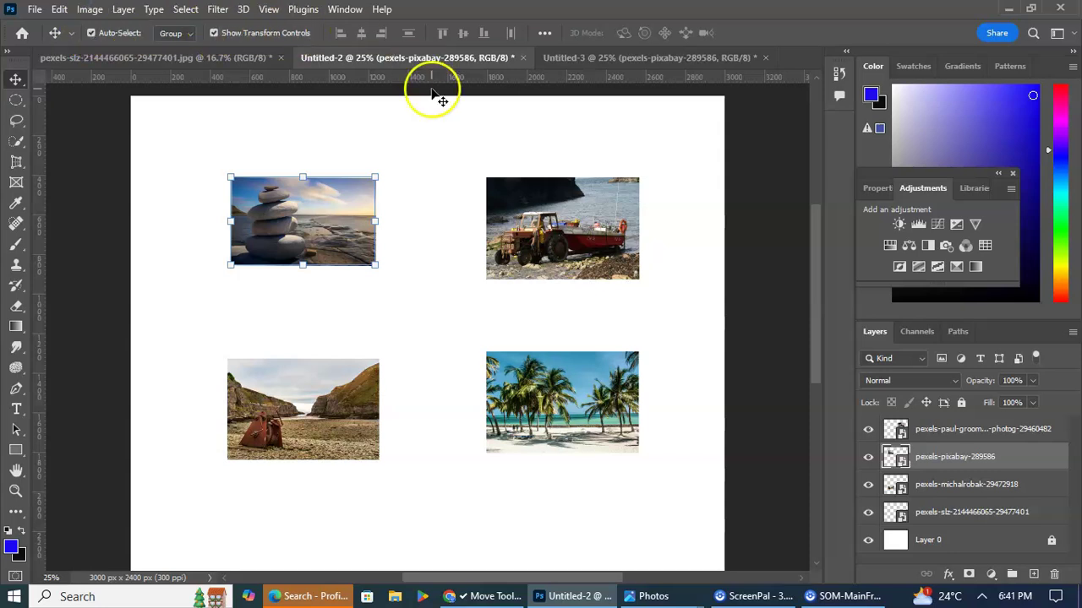
{"action": "left_click", "coordinate": [568, 228]}
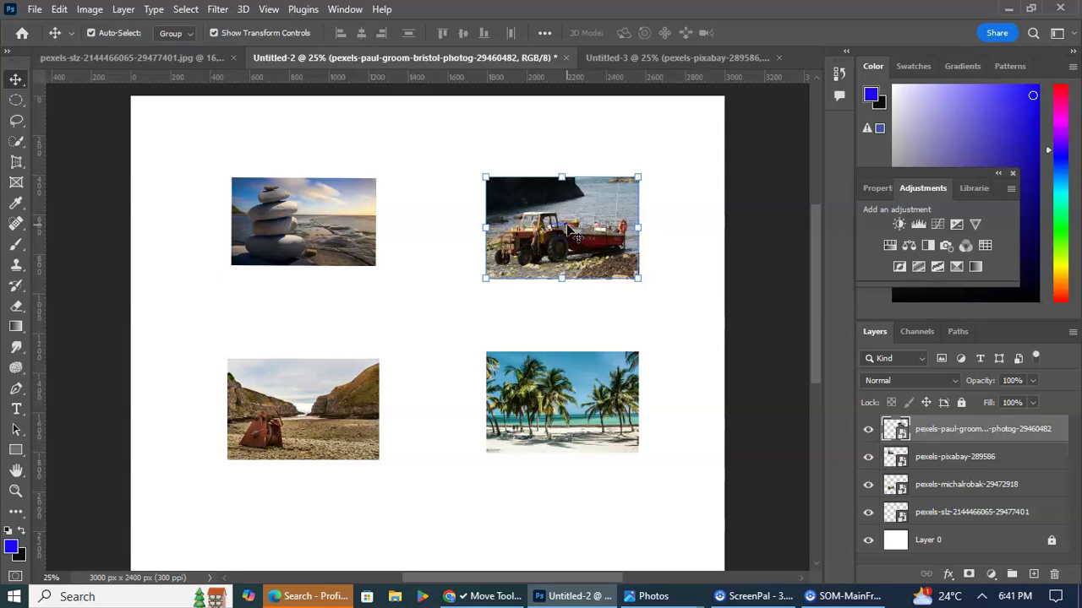
{"action": "left_click", "coordinate": [568, 228]}
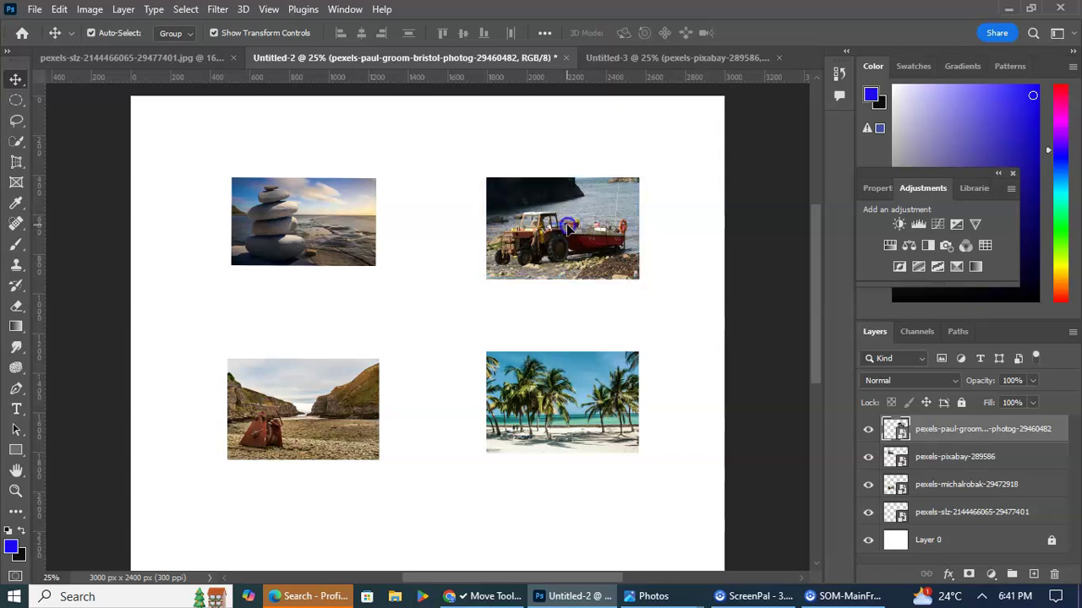
{"action": "left_click_drag", "start_coordinate": [568, 228], "coordinate": [453, 271]}
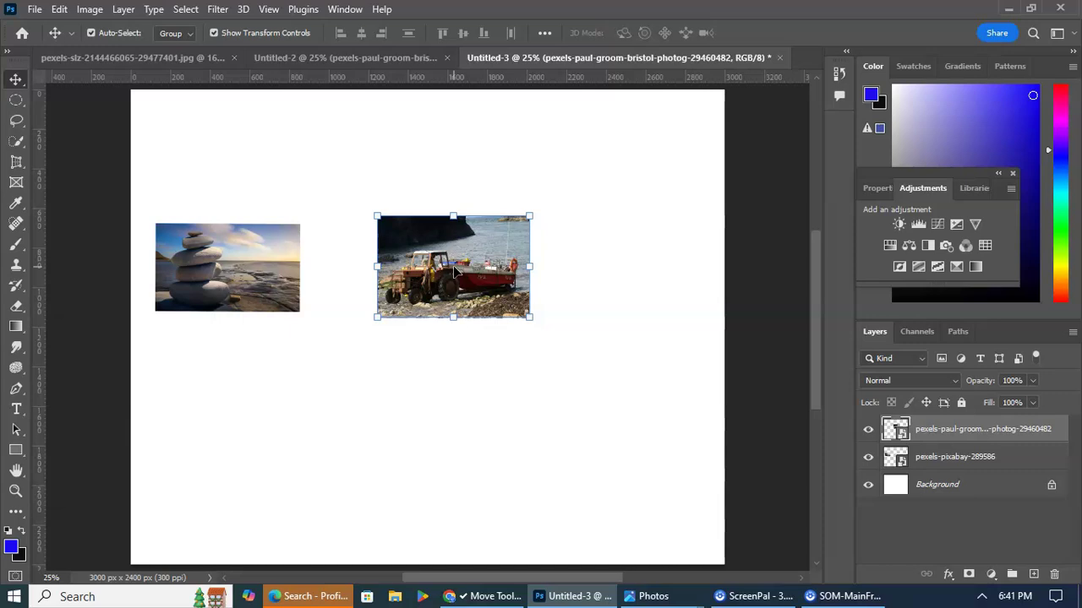
Step: Move the tractor-and-boat photo closer to the stacked-stones photo, with their top edges level
{"action": "double_click", "coordinate": [457, 268]}
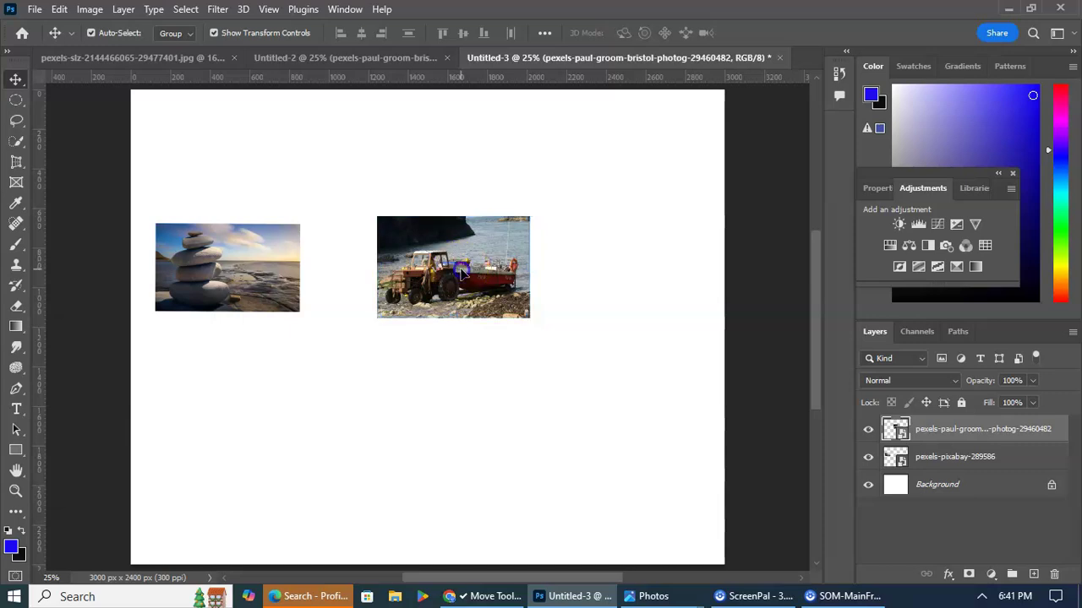
{"action": "left_click_drag", "start_coordinate": [460, 272], "coordinate": [452, 281]}
{"action": "left_click", "coordinate": [447, 279]}
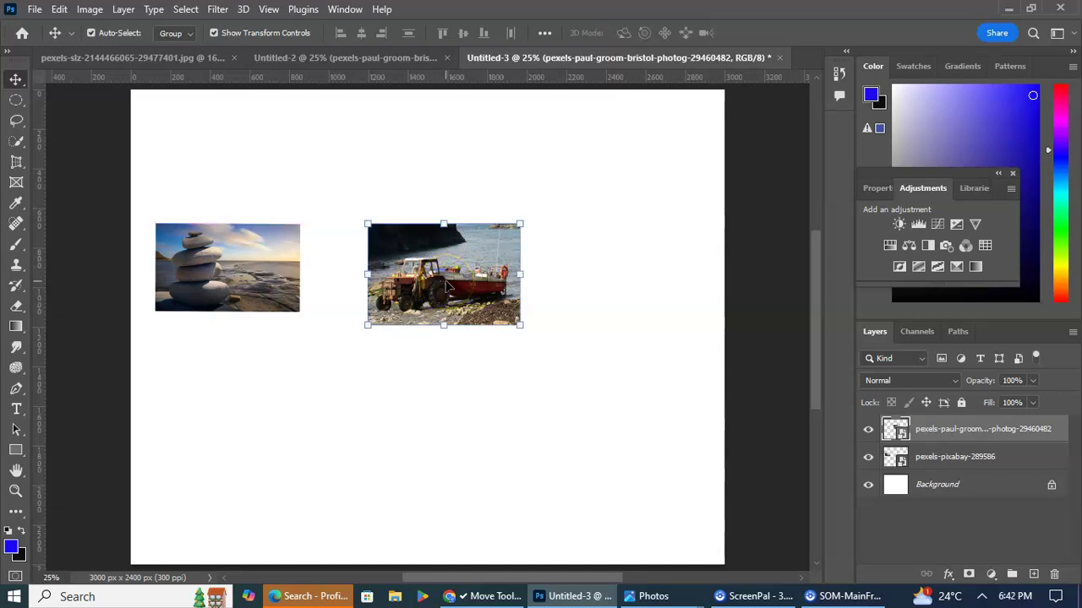
{"action": "left_click_drag", "start_coordinate": [448, 287], "coordinate": [423, 286]}
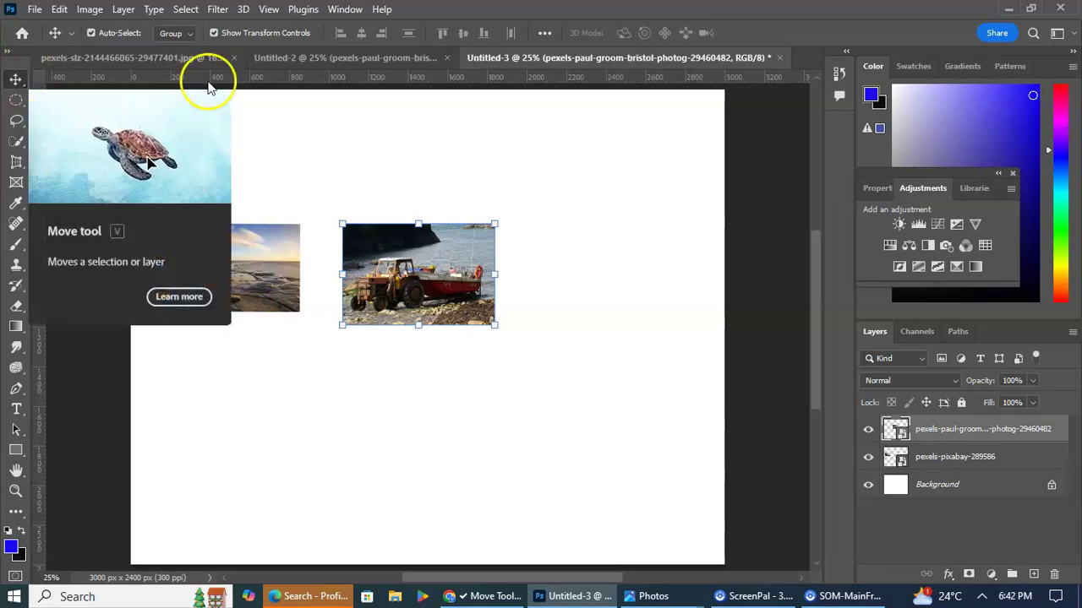
Step: Copy the rocky cove photo with the brown bag from Untitled-2 into Untitled-3, placing it right of the tractor photo with tops level
{"action": "left_click", "coordinate": [397, 56]}
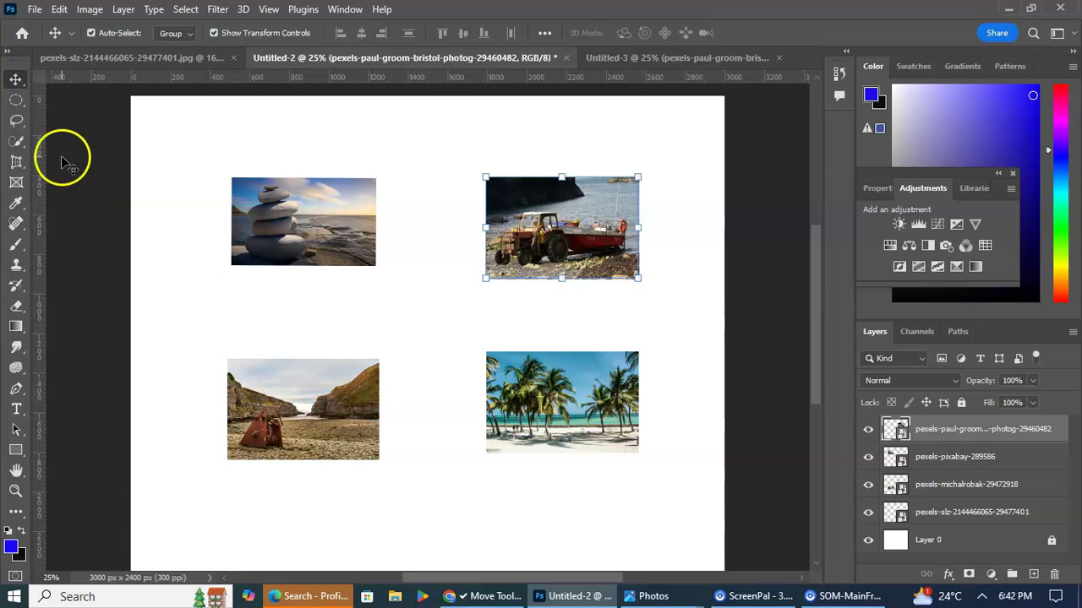
{"action": "left_click", "coordinate": [16, 82]}
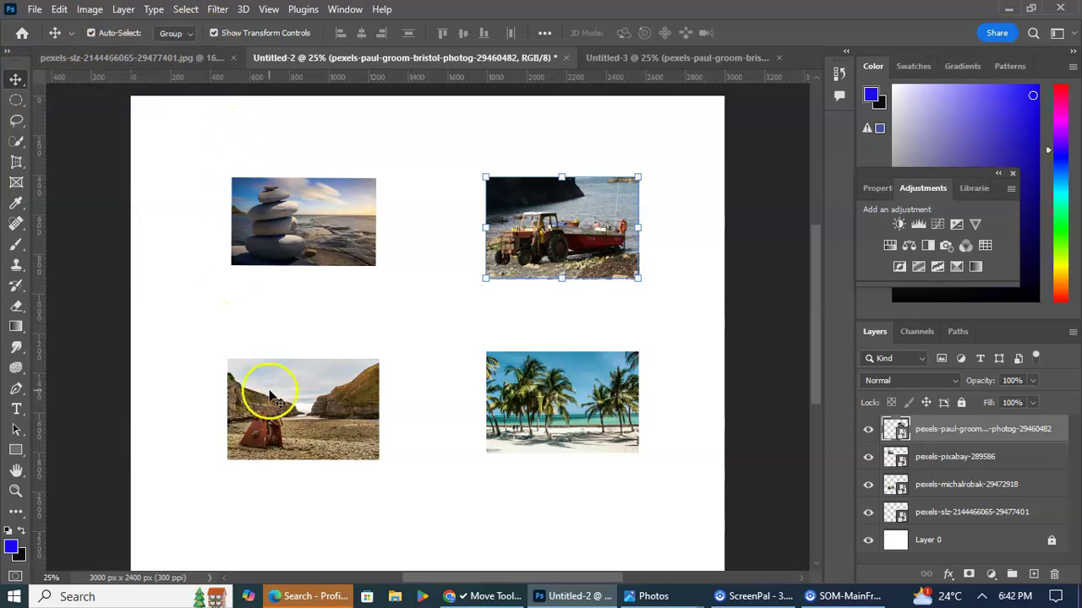
{"action": "left_click", "coordinate": [302, 415]}
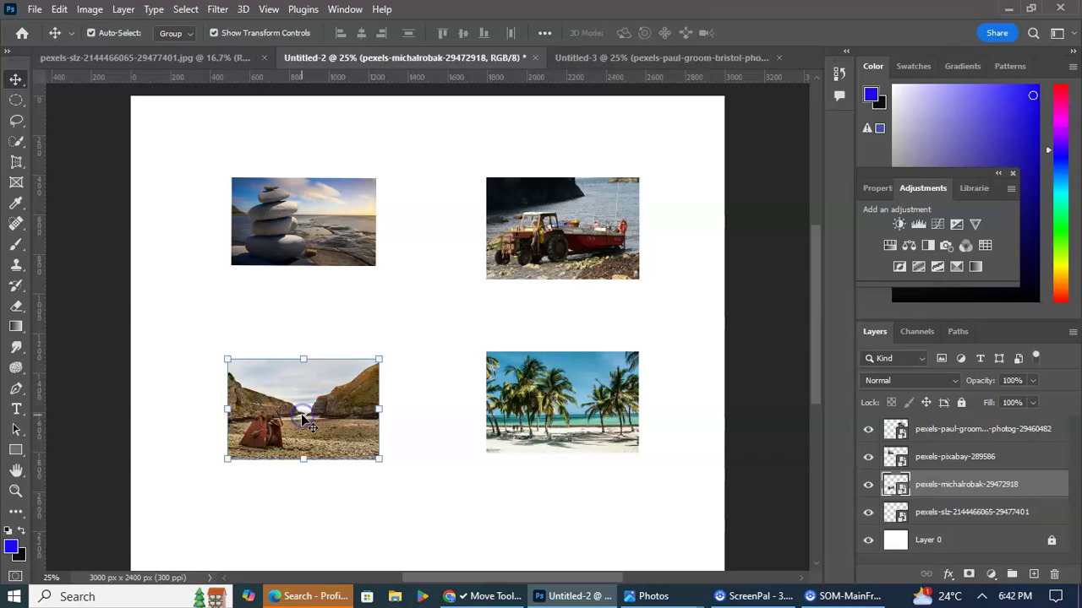
{"action": "left_click_drag", "start_coordinate": [303, 417], "coordinate": [372, 250]}
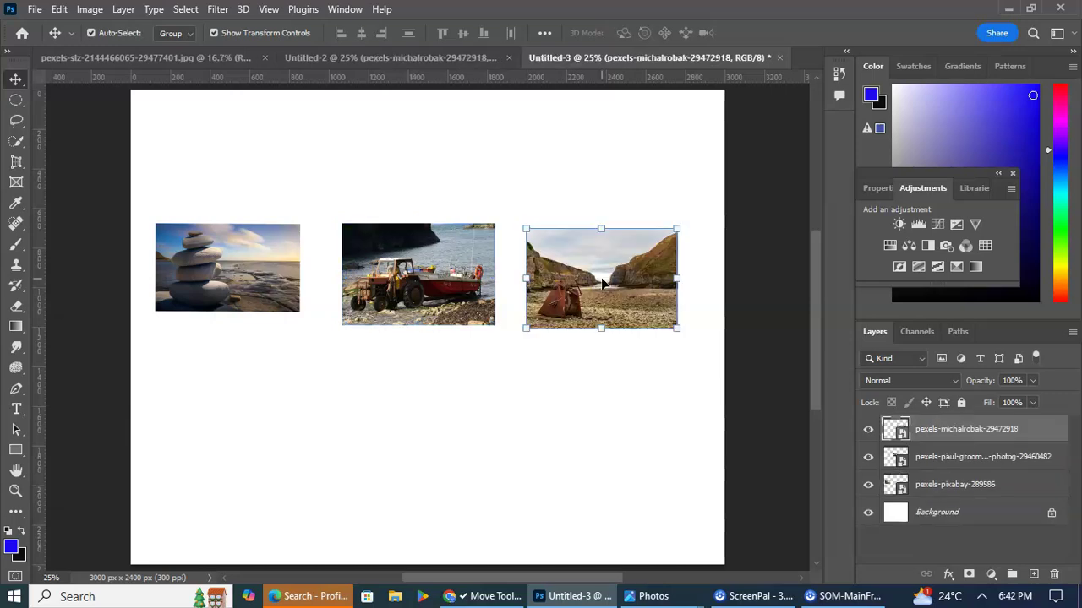
{"action": "left_click_drag", "start_coordinate": [601, 284], "coordinate": [601, 276]}
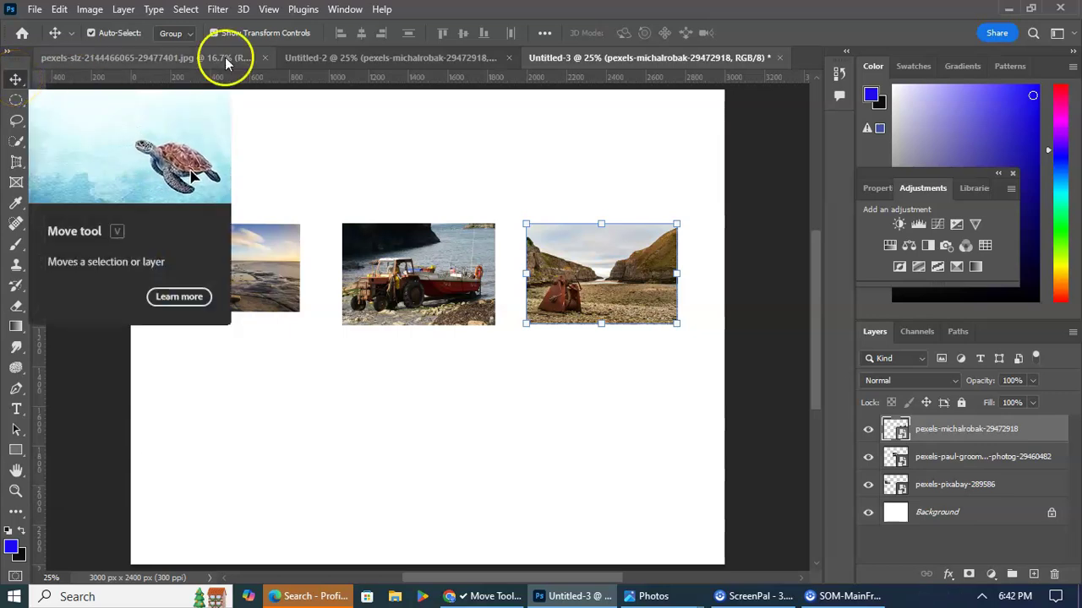
Step: Copy the palm-beach photo from Untitled-2 into Untitled-3, dropping it below the stacked-stones photo
{"action": "left_click", "coordinate": [345, 57]}
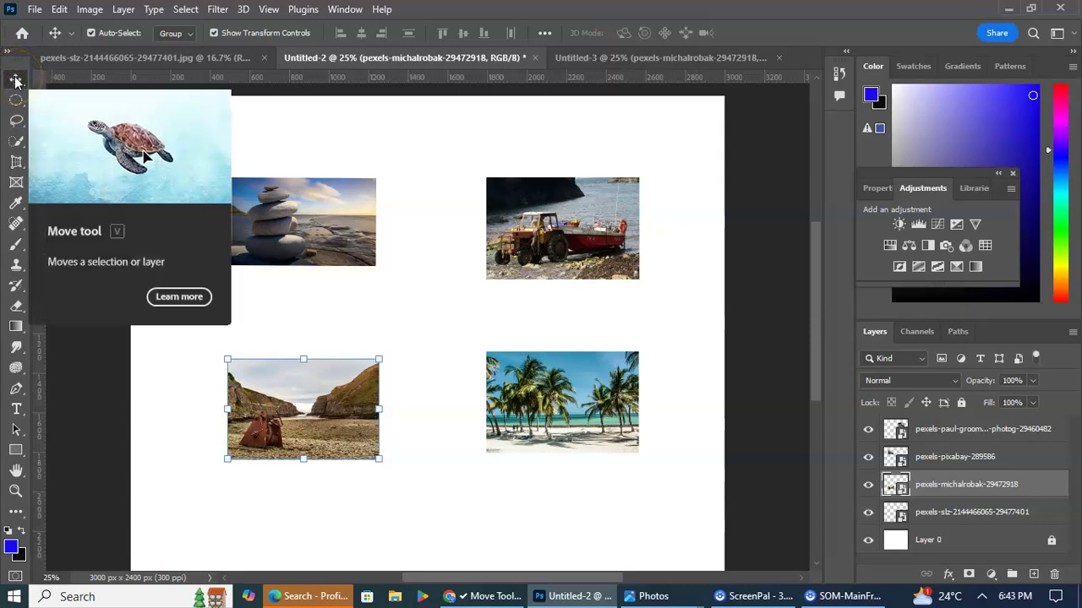
{"action": "left_click", "coordinate": [91, 33]}
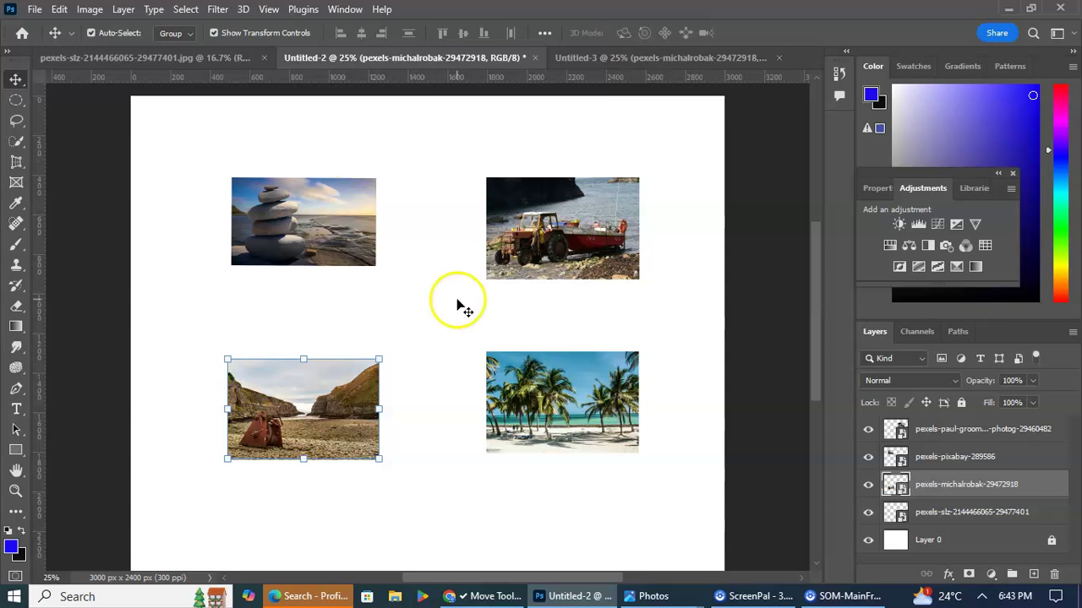
{"action": "left_click", "coordinate": [570, 414]}
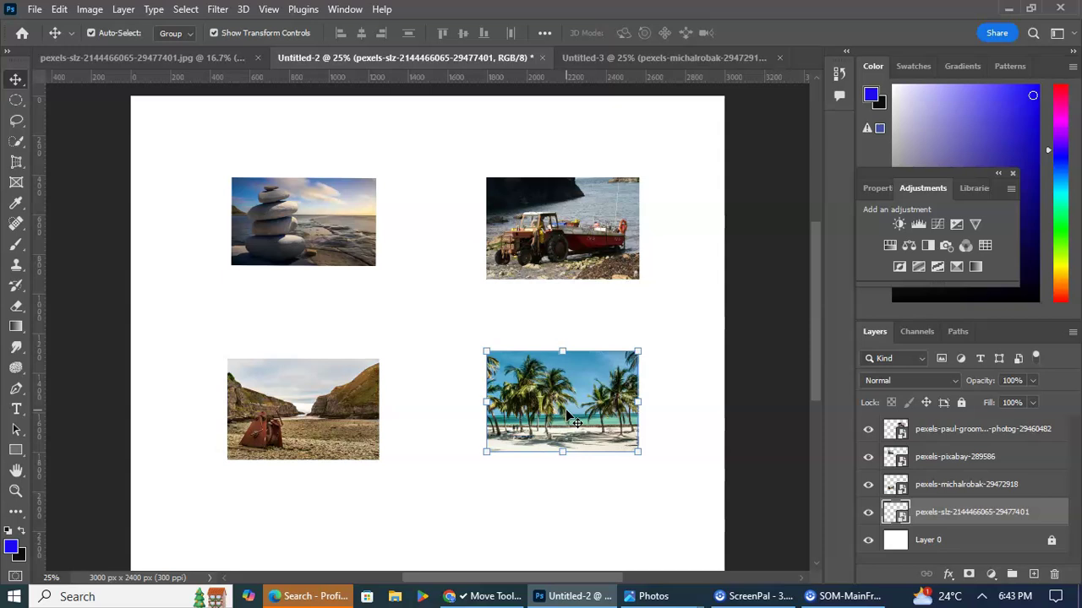
{"action": "left_click_drag", "start_coordinate": [567, 414], "coordinate": [565, 410]}
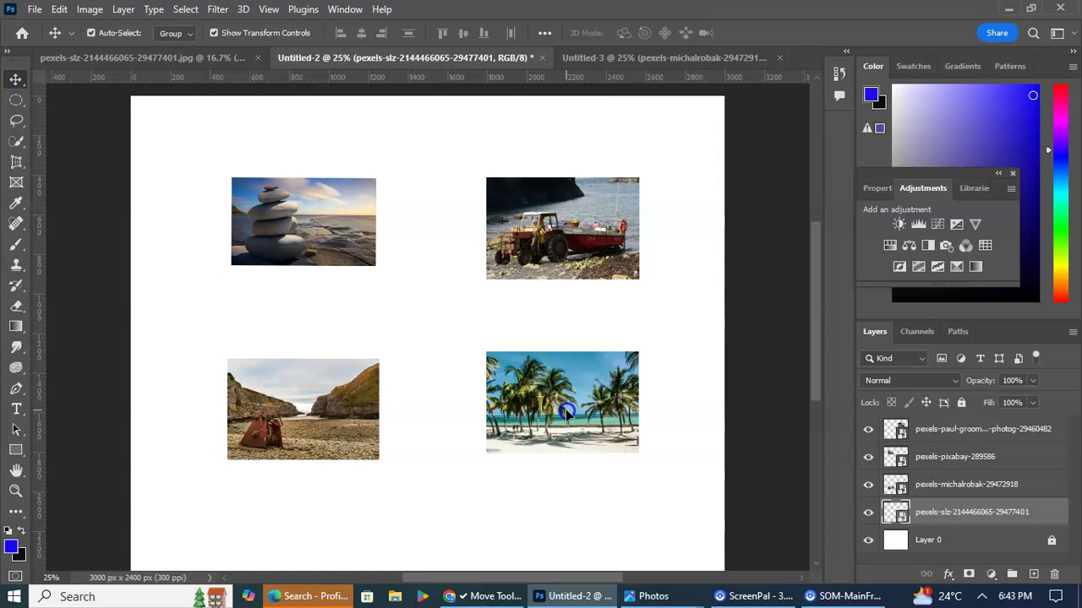
{"action": "left_click_drag", "start_coordinate": [565, 409], "coordinate": [240, 404]}
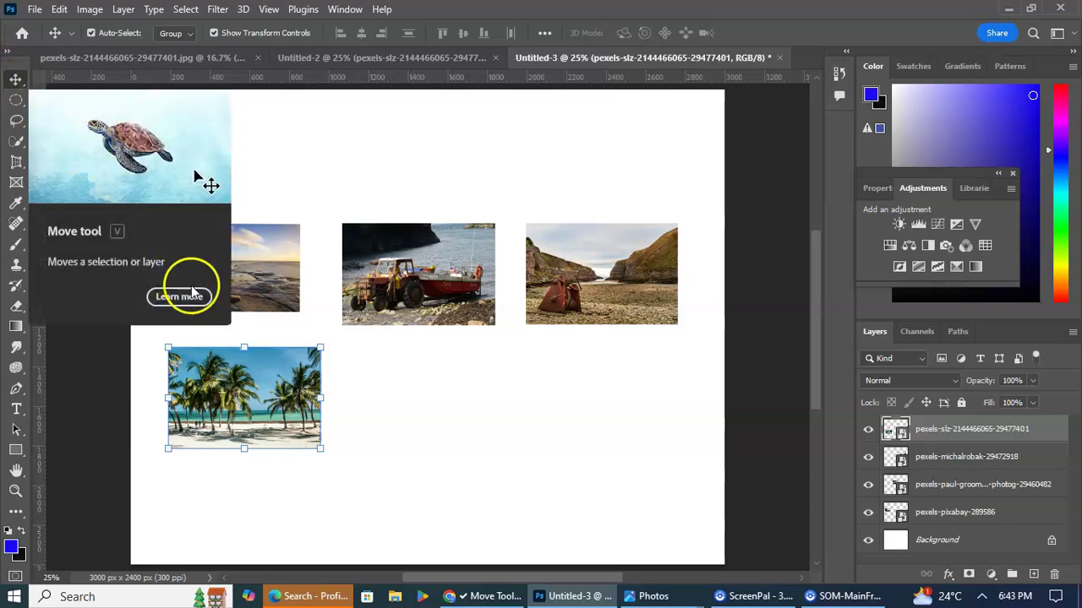
Step: Line up the palm-beach photo's left edge with the stacked-stones photo, leave more space between them, and deselect it
{"action": "mouse_move", "coordinate": [244, 412]}
{"action": "left_mouse_down"}
{"action": "mouse_move", "coordinate": [409, 432]}
{"action": "mouse_move", "coordinate": [405, 416]}
{"action": "mouse_move", "coordinate": [236, 398]}
{"action": "mouse_move", "coordinate": [234, 420]}
{"action": "left_mouse_up"}
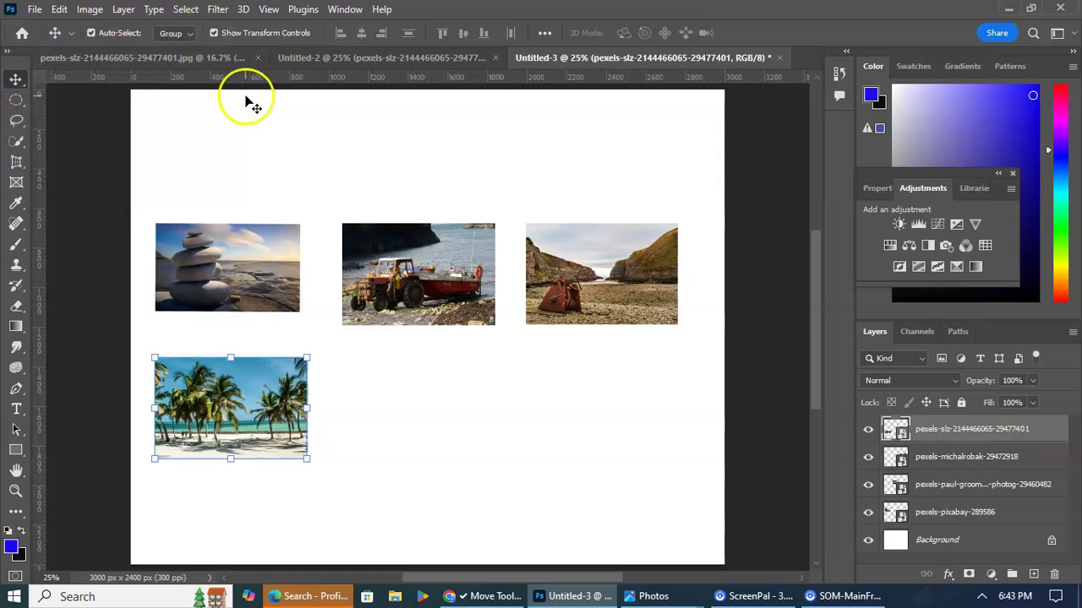
{"action": "mouse_move", "coordinate": [262, 420]}
{"action": "left_mouse_down"}
{"action": "mouse_move", "coordinate": [459, 424]}
{"action": "mouse_move", "coordinate": [262, 429]}
{"action": "left_mouse_up"}
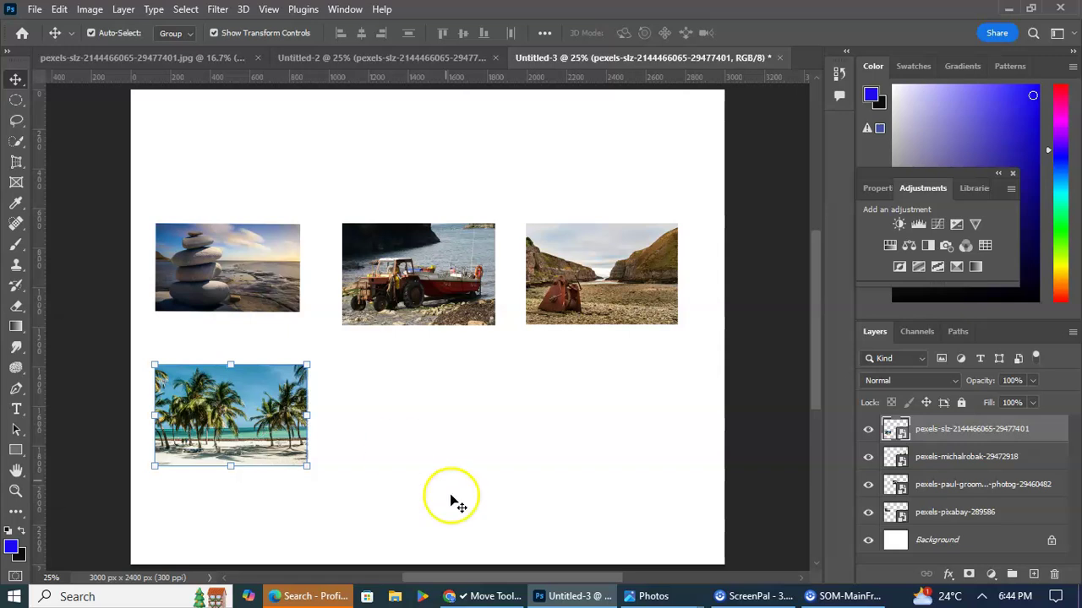
{"action": "left_click", "coordinate": [478, 445]}
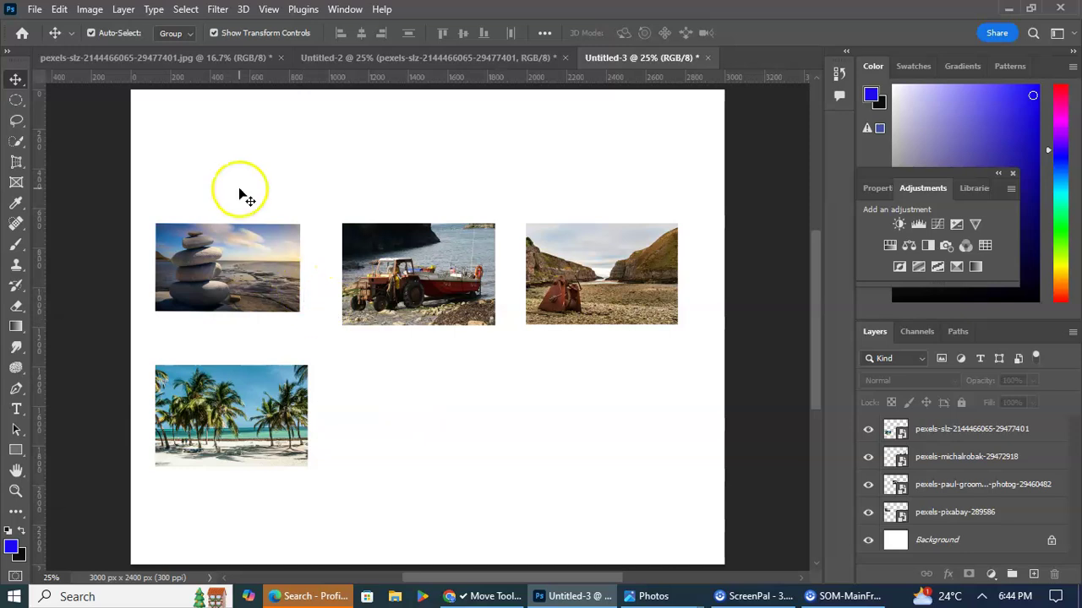
Step: Switch to the full-size palm-beach JPG document
{"action": "left_click", "coordinate": [142, 62]}
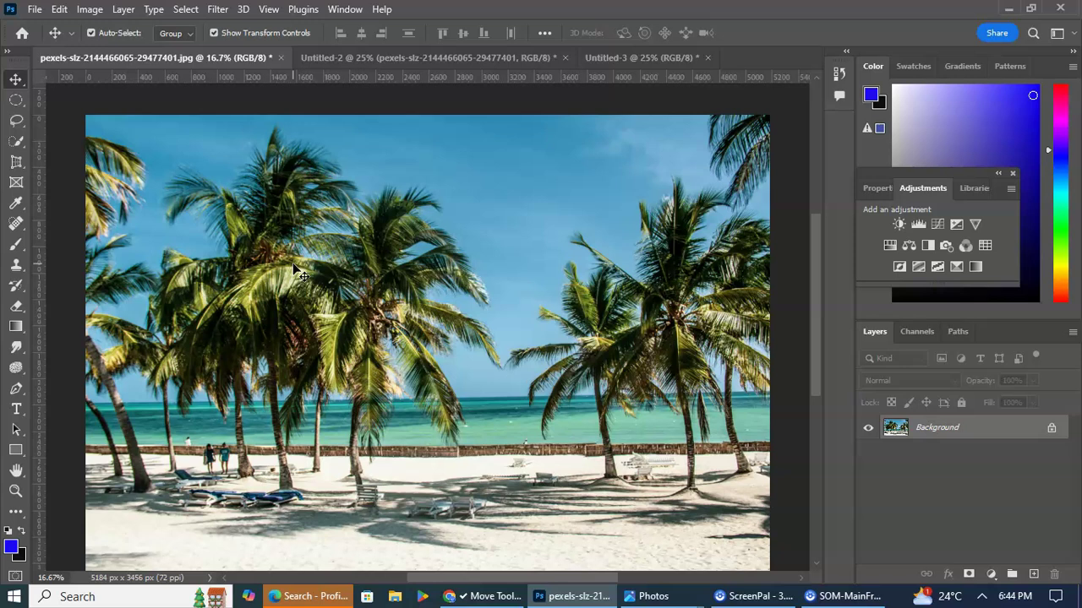
Step: Select a rectangular area over the left palm's crown with the Rectangular Marquee and copy it to a new layer
{"action": "left_click", "coordinate": [17, 101]}
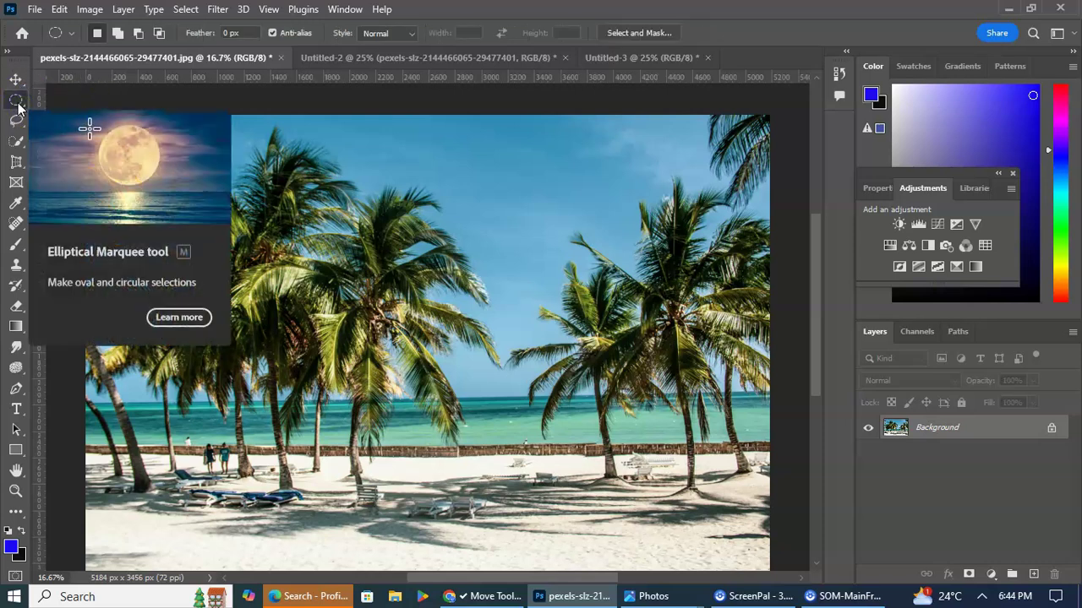
{"action": "right_click", "coordinate": [18, 105]}
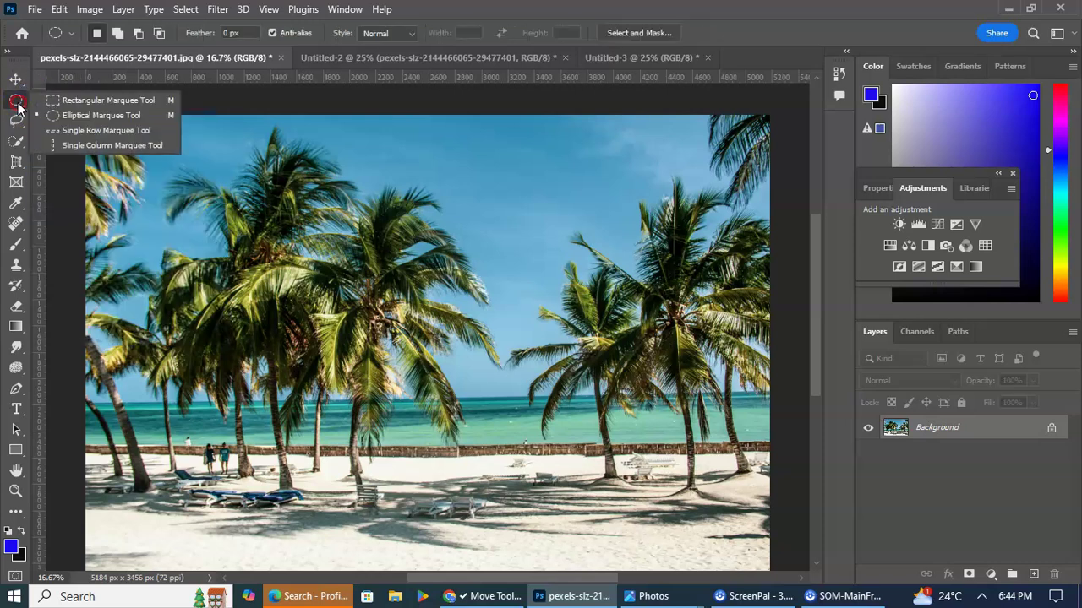
{"action": "left_click", "coordinate": [132, 103]}
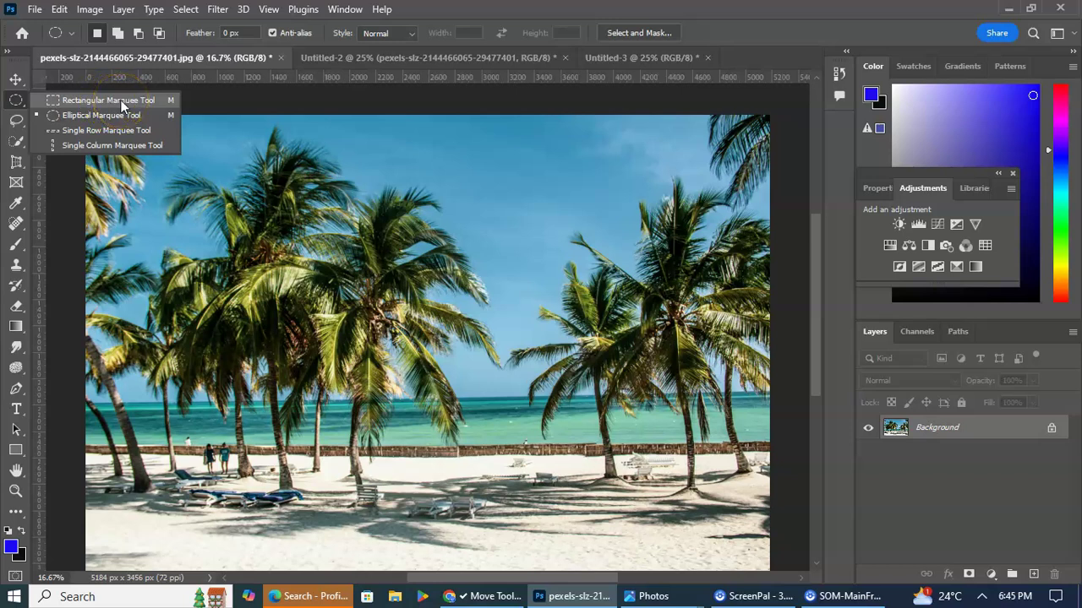
{"action": "left_click", "coordinate": [120, 100]}
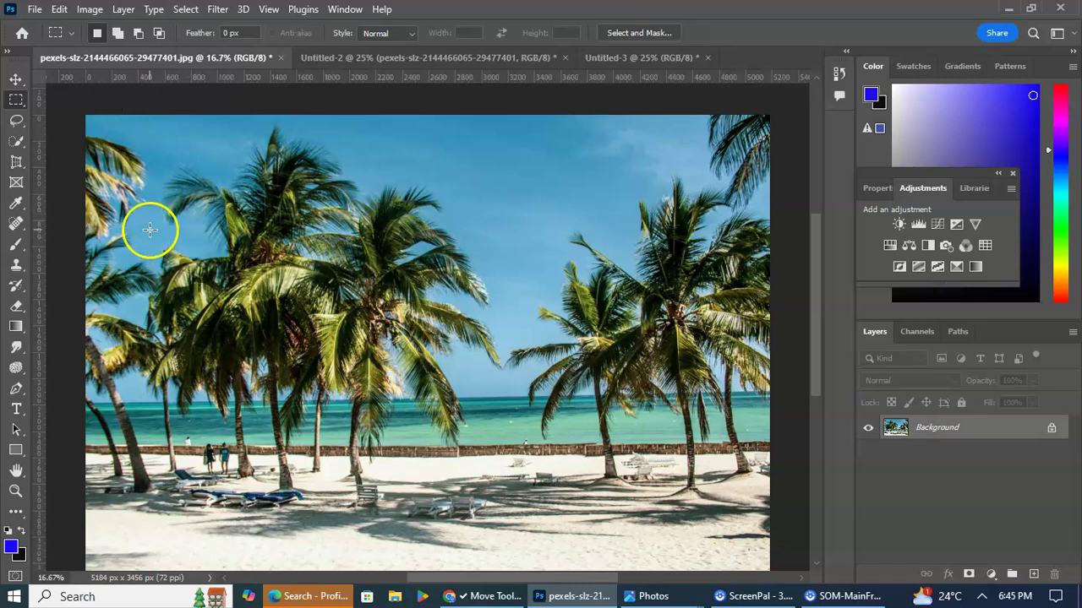
{"action": "left_click_drag", "start_coordinate": [171, 215], "coordinate": [334, 347]}
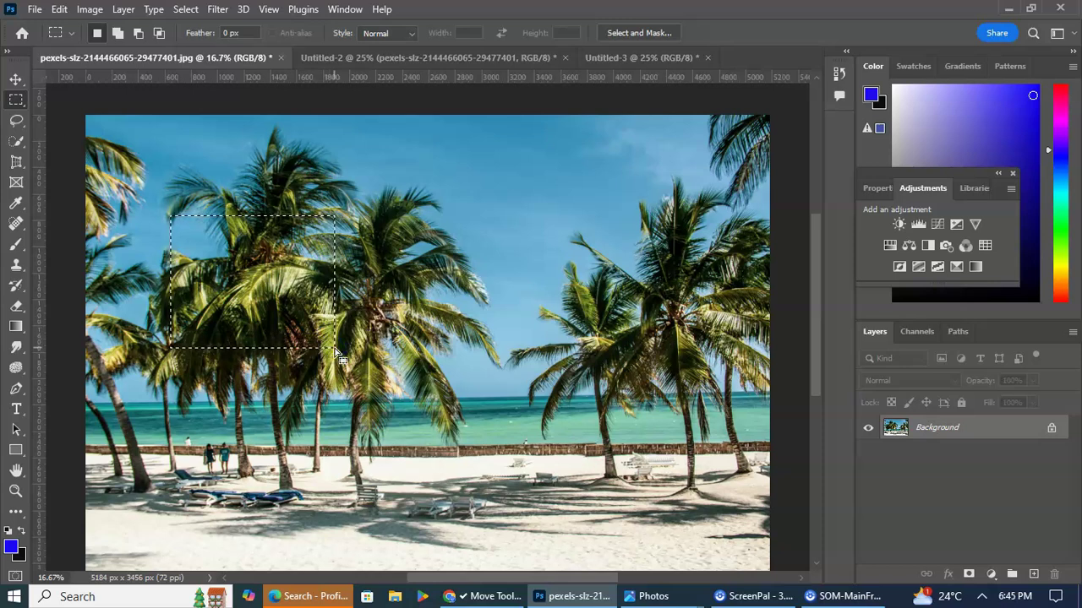
{"action": "right_click", "coordinate": [295, 305]}
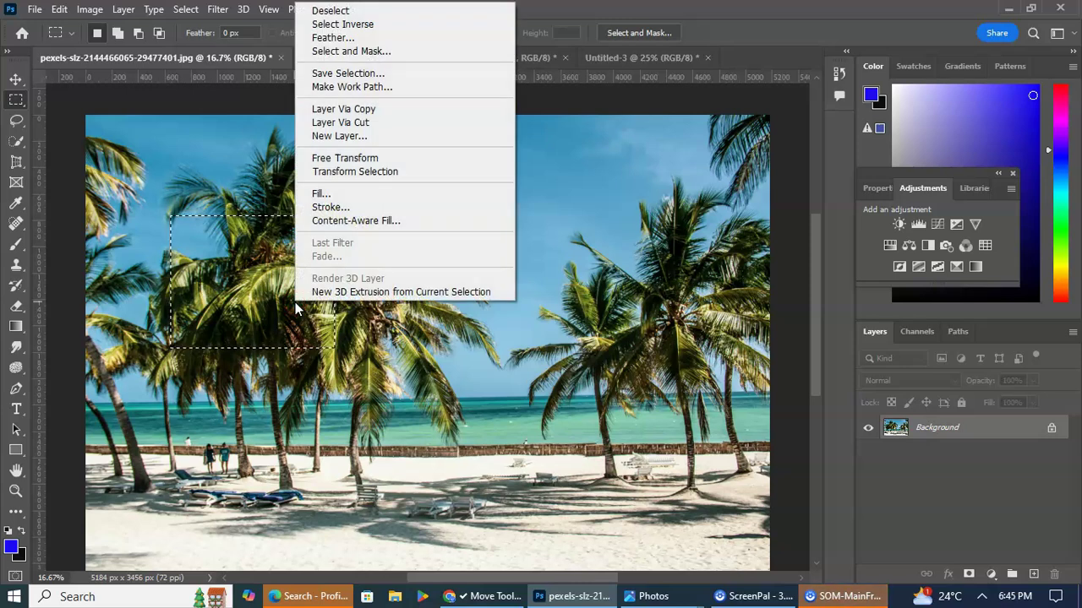
{"action": "left_click", "coordinate": [385, 111]}
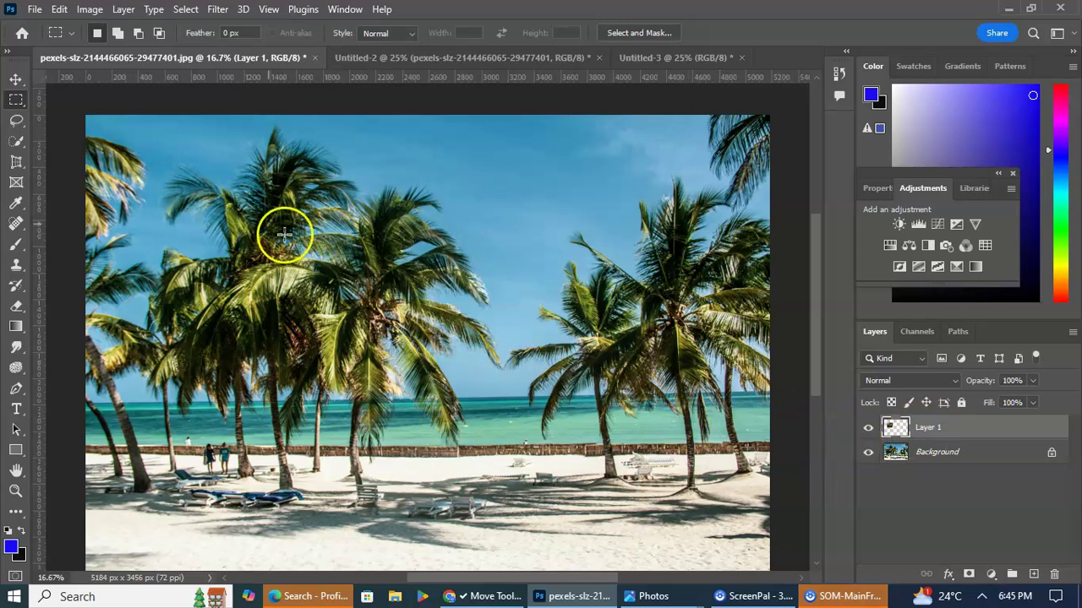
Step: Move the copied rectangular palm piece onto the sand in the photo's lower-right corner and deselect it
{"action": "left_click", "coordinate": [15, 80]}
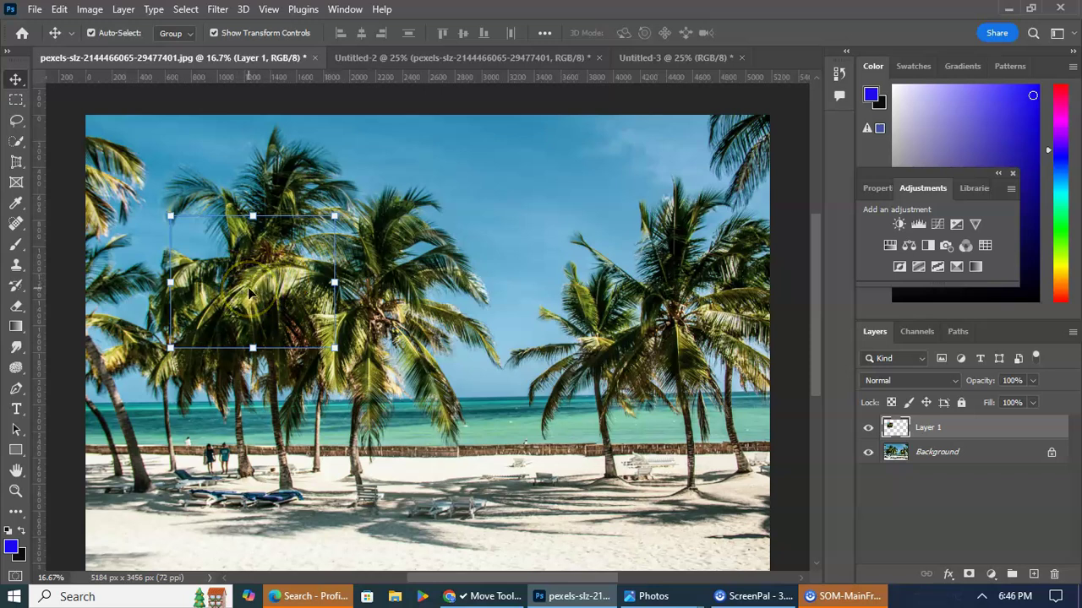
{"action": "key", "text": "ctrl+z"}
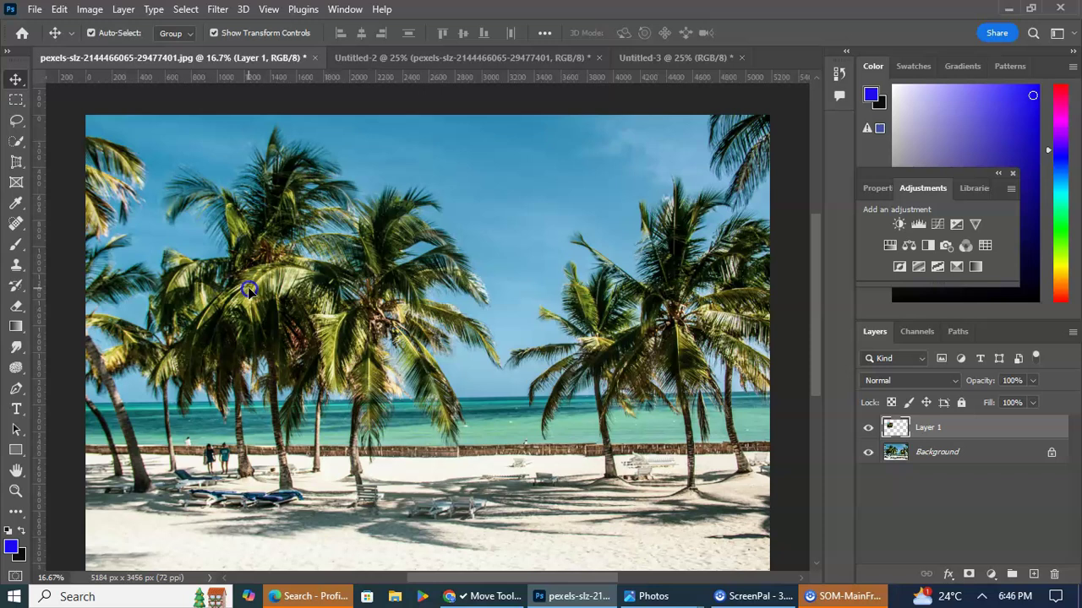
{"action": "left_click_drag", "start_coordinate": [250, 286], "coordinate": [662, 501]}
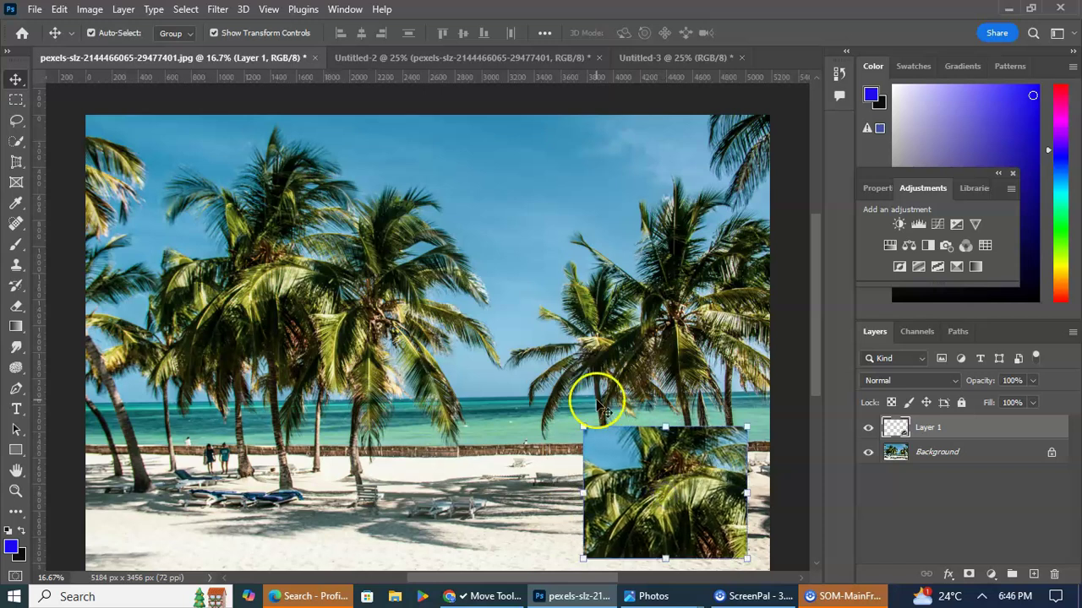
{"action": "left_click", "coordinate": [512, 246]}
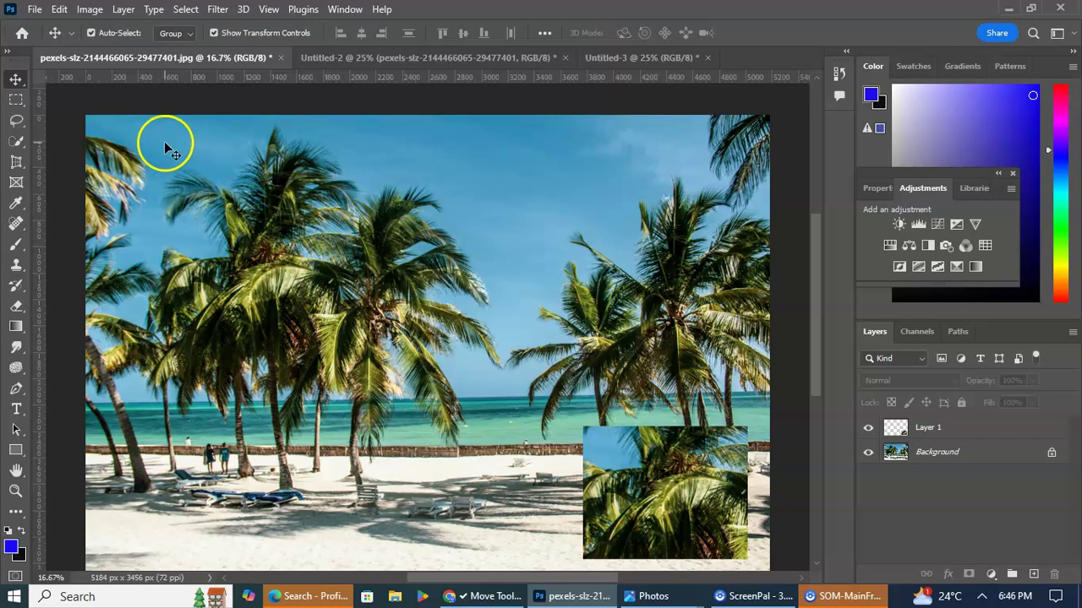
Step: Draw a circular selection with the Elliptical Marquee around the two people and the blue sunbeds
{"action": "left_click", "coordinate": [16, 101]}
{"action": "left_click", "coordinate": [69, 117]}
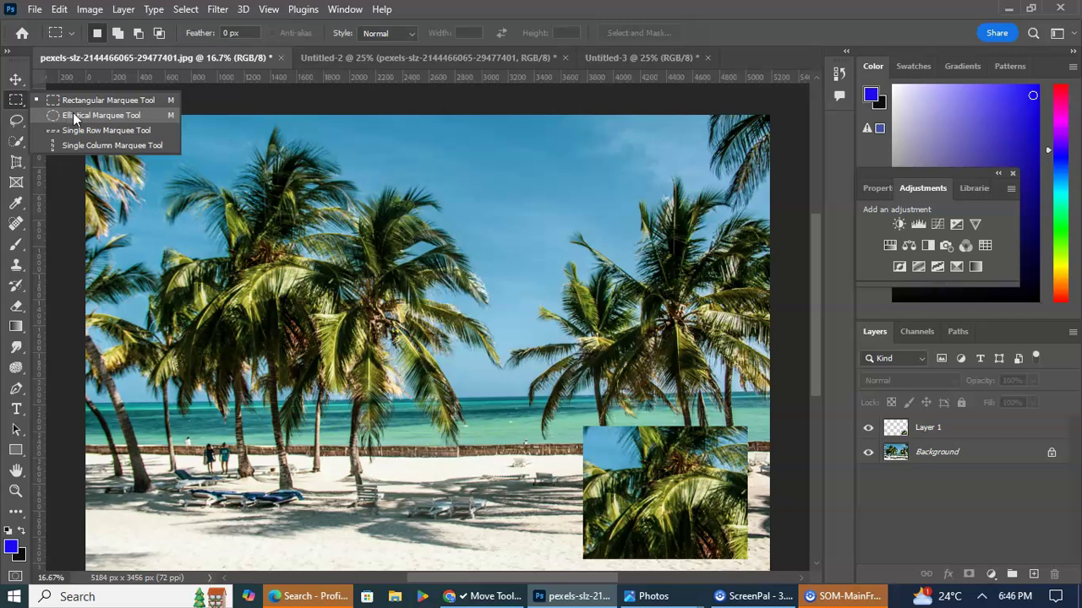
{"action": "left_click", "coordinate": [73, 115]}
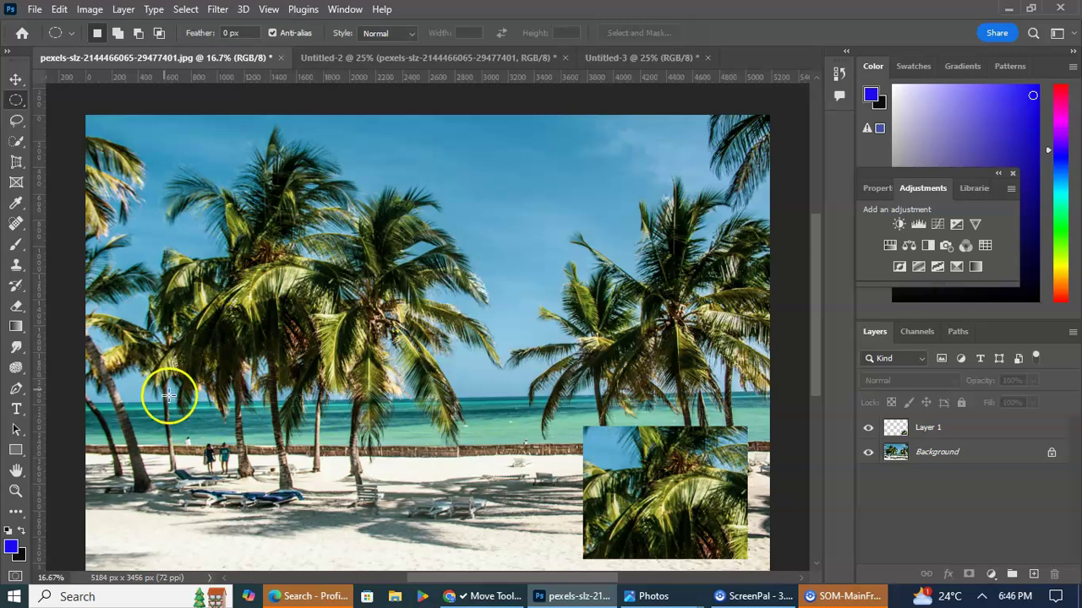
{"action": "left_click_drag", "start_coordinate": [146, 370], "coordinate": [307, 531]}
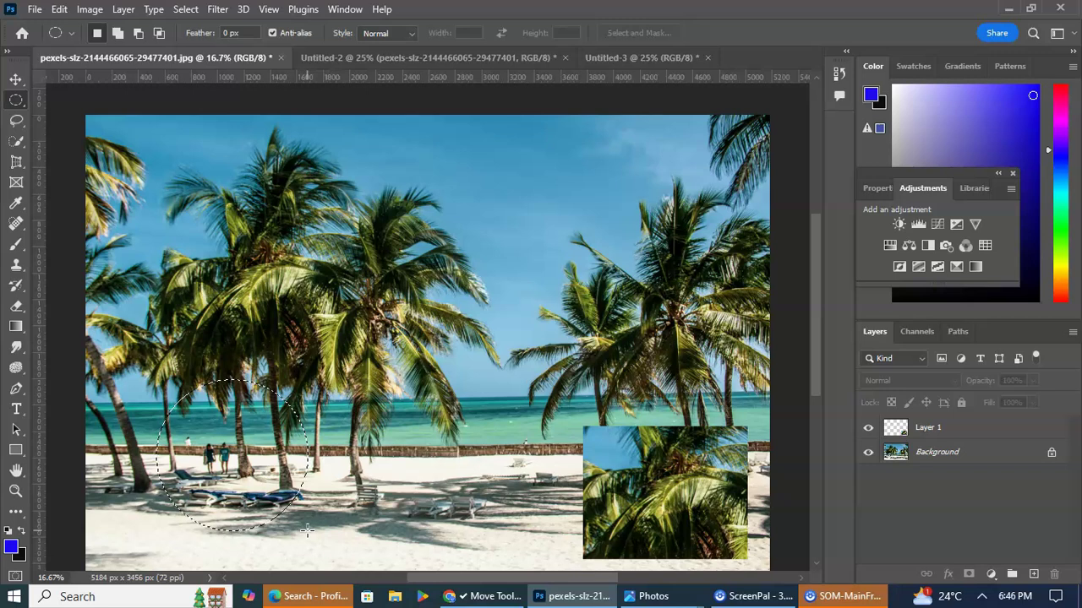
Step: Try to copy the circular selection to a new layer with Layer 1 active
{"action": "left_click", "coordinate": [951, 427]}
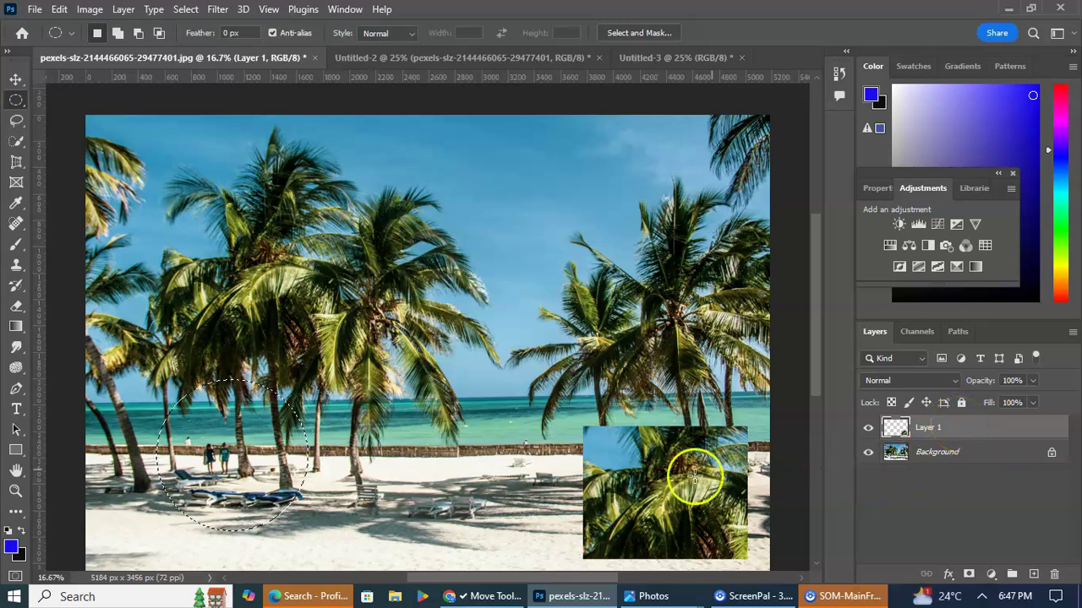
{"action": "right_click", "coordinate": [258, 454]}
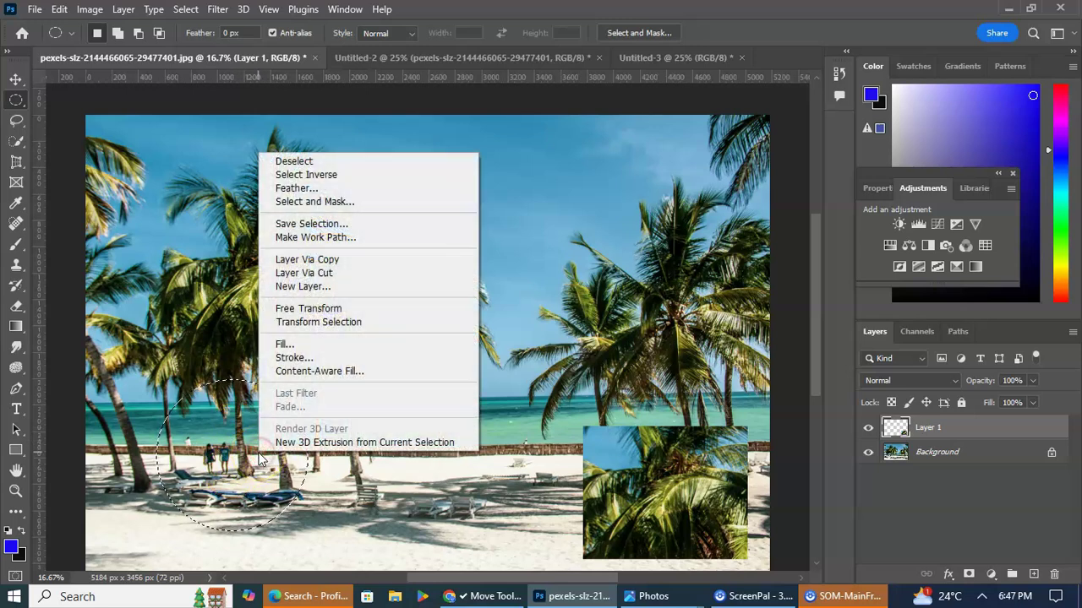
{"action": "left_click", "coordinate": [336, 262]}
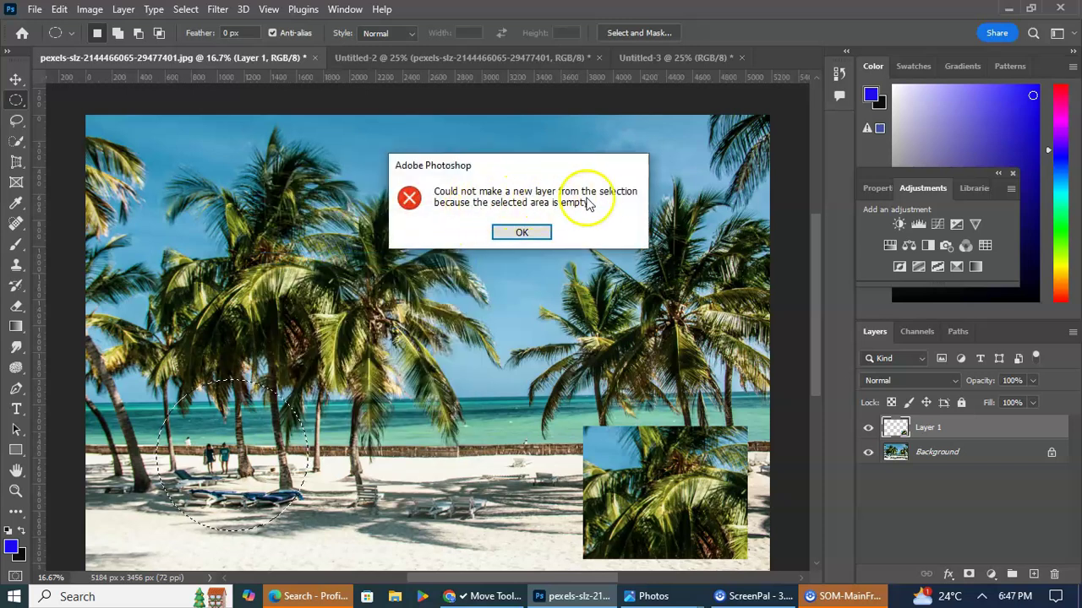
{"action": "left_click", "coordinate": [522, 232]}
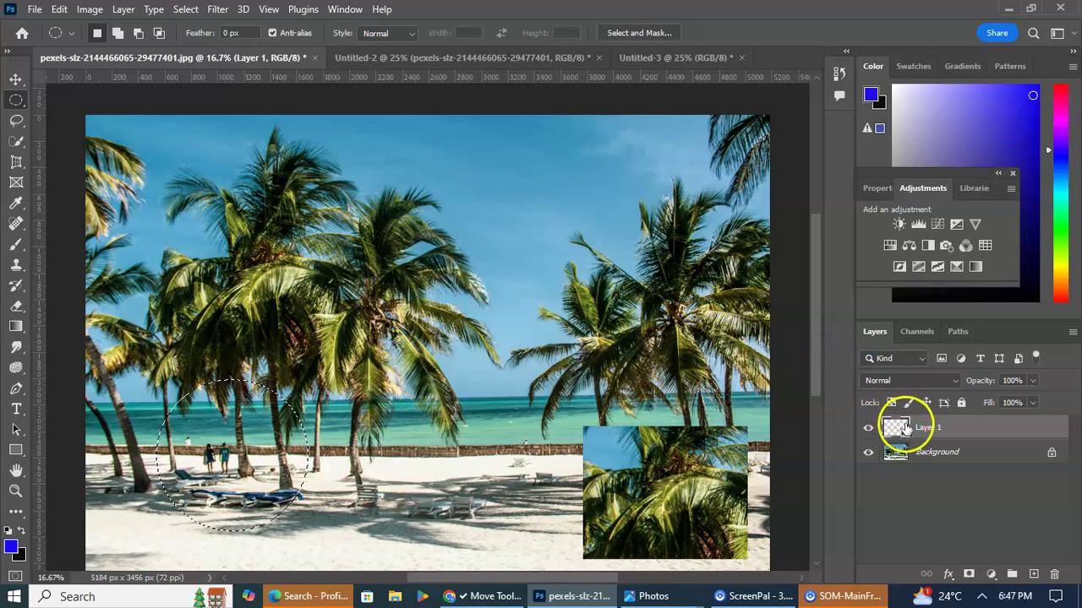
Step: Copy the circular selection from the Background layer to a new layer
{"action": "left_click", "coordinate": [970, 455]}
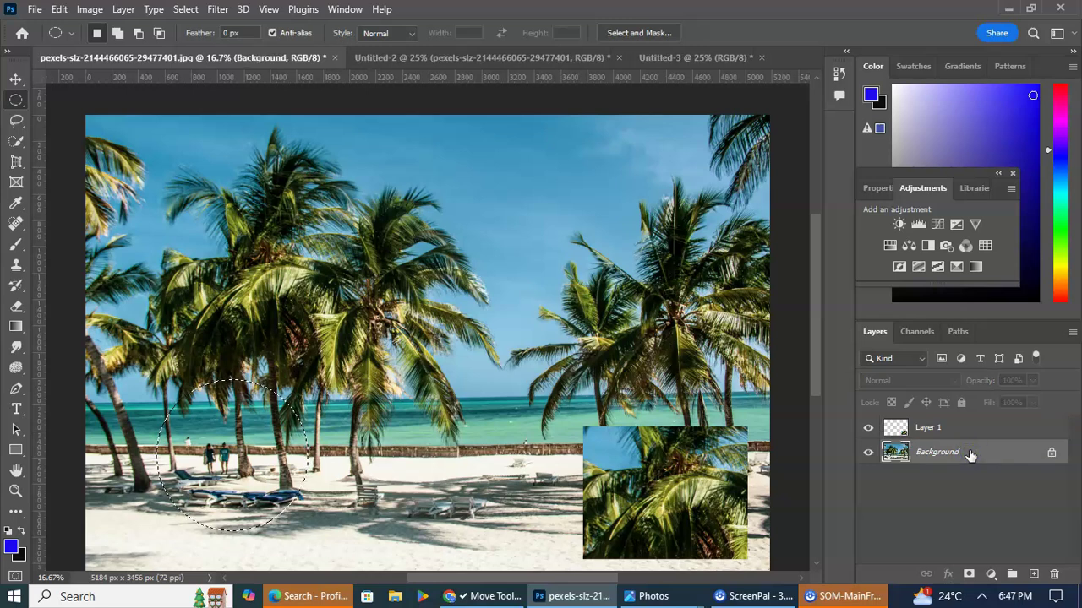
{"action": "right_click", "coordinate": [255, 438]}
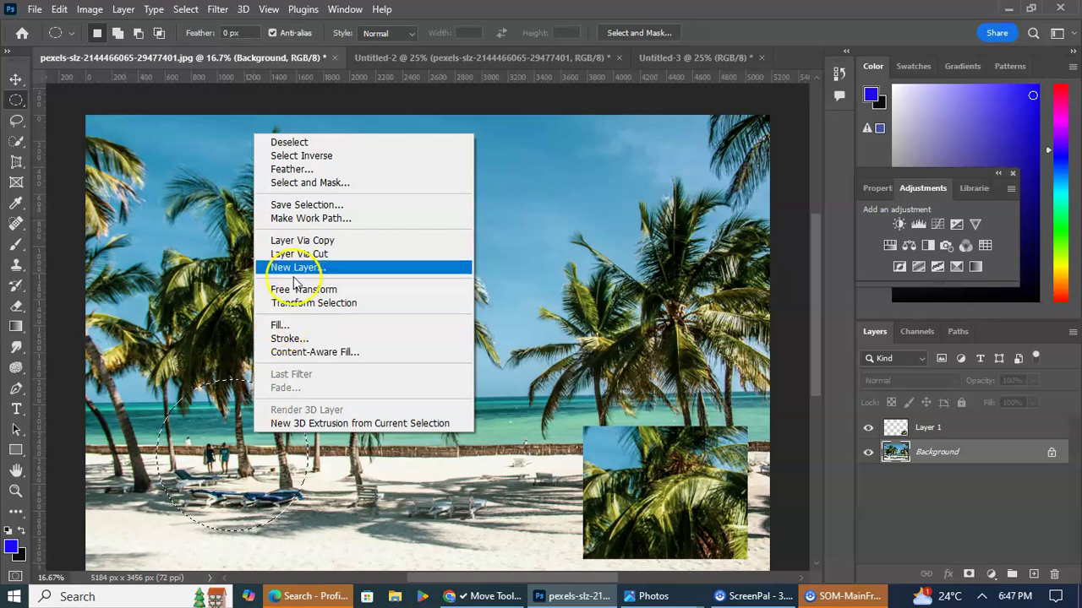
{"action": "left_click", "coordinate": [365, 245]}
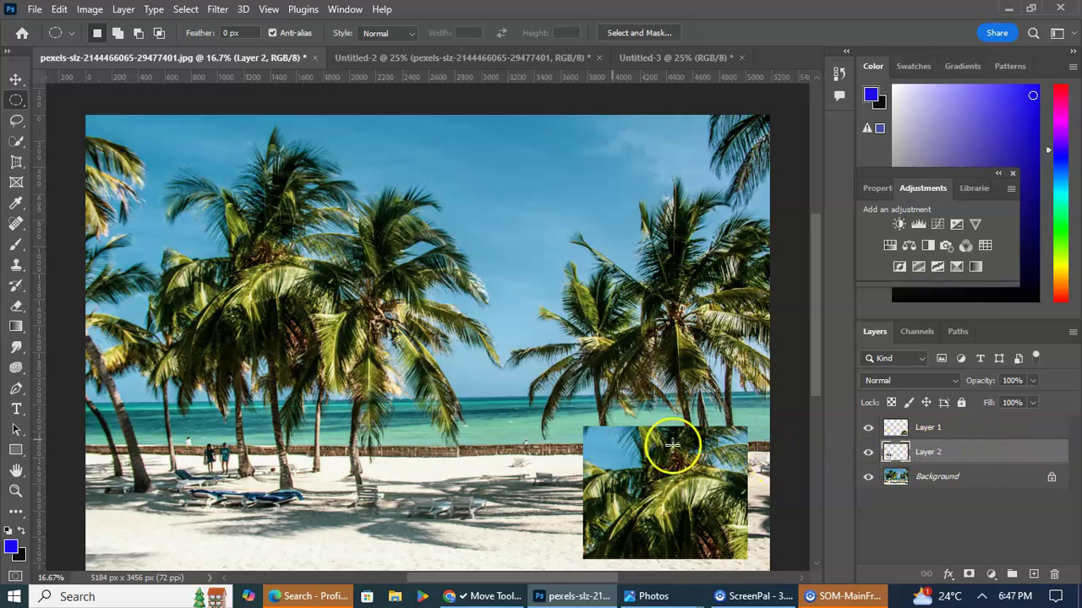
Step: Move the copied circular piece onto the sand beside the rectangular palm piece, lining up their lower edges
{"action": "left_click", "coordinate": [15, 80]}
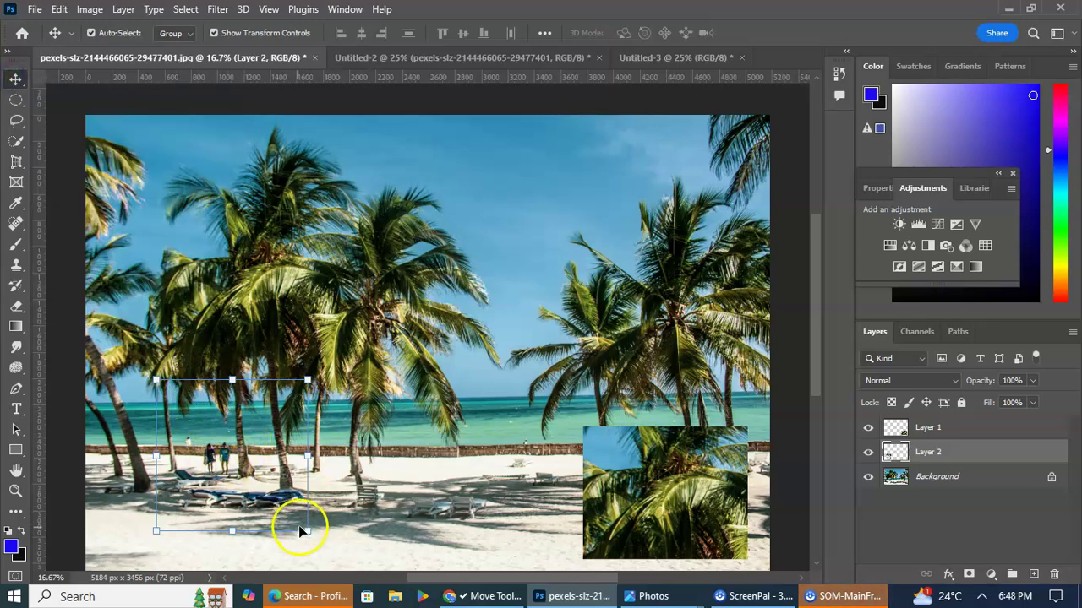
{"action": "left_click", "coordinate": [229, 465]}
{"action": "left_click_drag", "start_coordinate": [230, 463], "coordinate": [509, 235]}
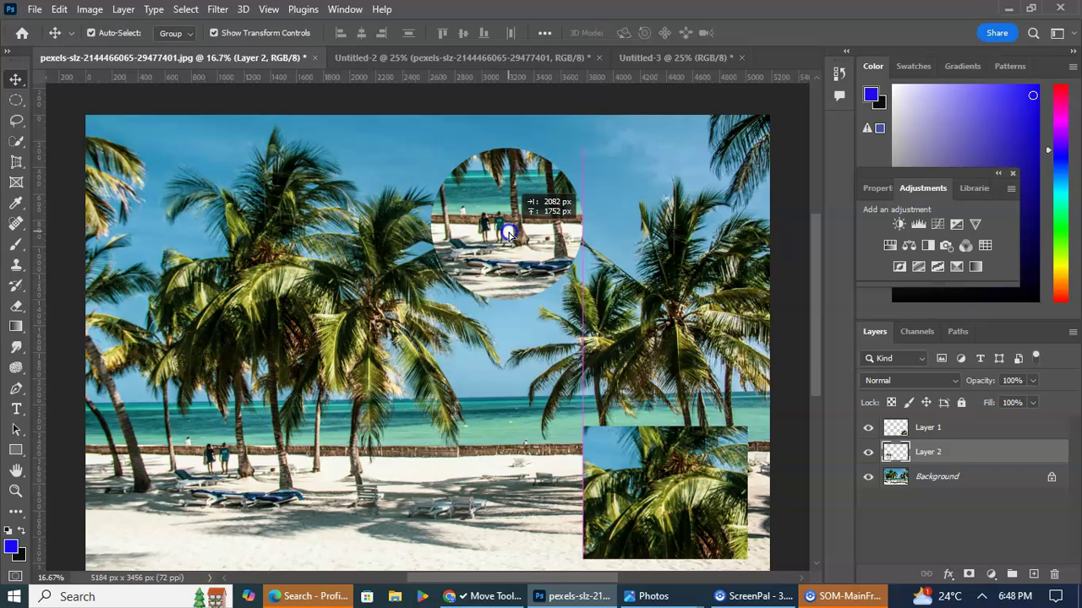
{"action": "left_click_drag", "start_coordinate": [509, 235], "coordinate": [452, 488]}
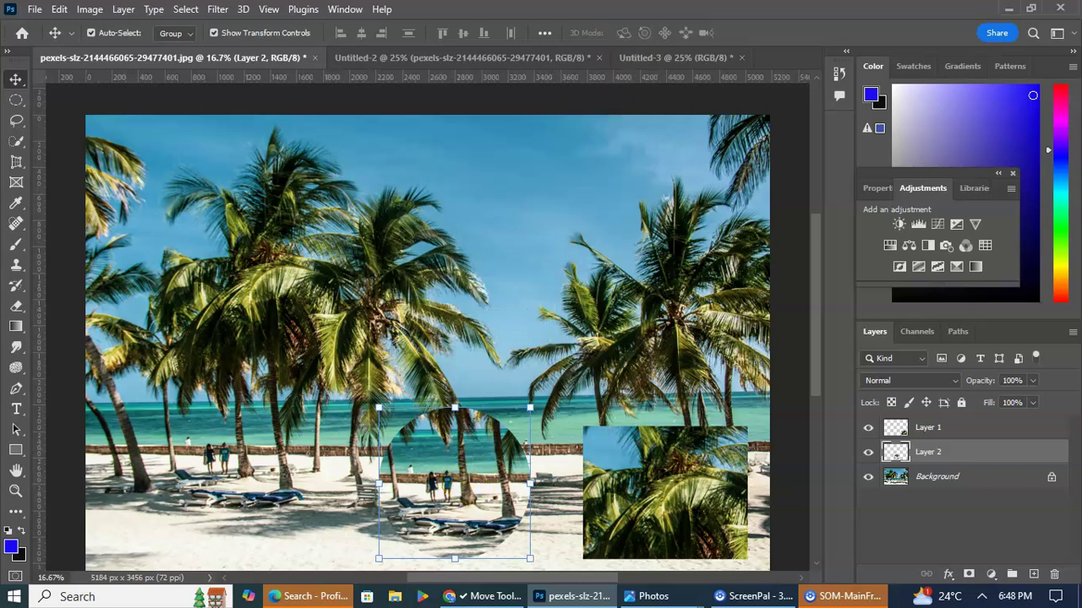
Step: Copy the circular beach piece from the JPG document into Untitled-3, dropping it below the tractor photo
{"action": "left_click", "coordinate": [655, 59]}
{"action": "left_click", "coordinate": [573, 65]}
{"action": "left_click", "coordinate": [271, 57]}
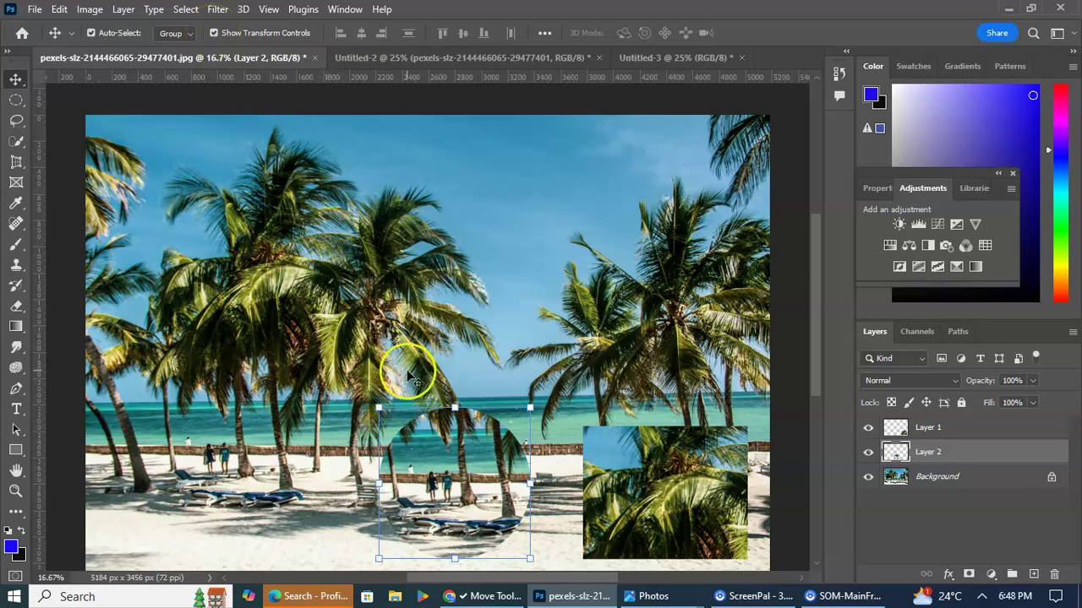
{"action": "left_click", "coordinate": [461, 477]}
{"action": "left_click_drag", "start_coordinate": [461, 477], "coordinate": [629, 57]}
{"action": "left_click_drag", "start_coordinate": [436, 313], "coordinate": [427, 413]}
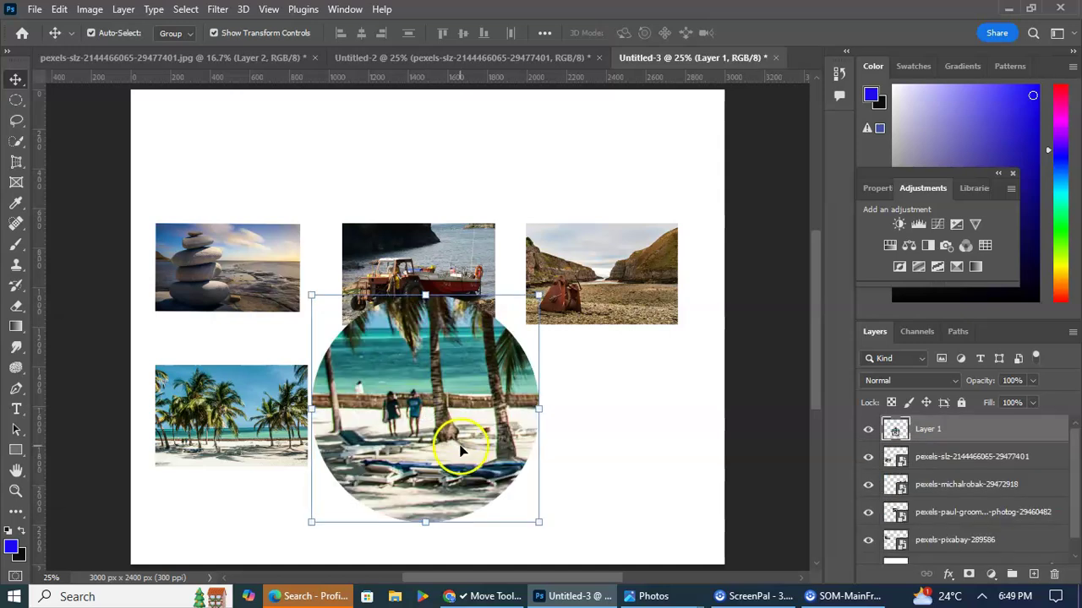
Step: Copy the rectangular palm piece from the JPG document into Untitled-3, dropping it below the rocky cove photo
{"action": "left_click", "coordinate": [253, 59]}
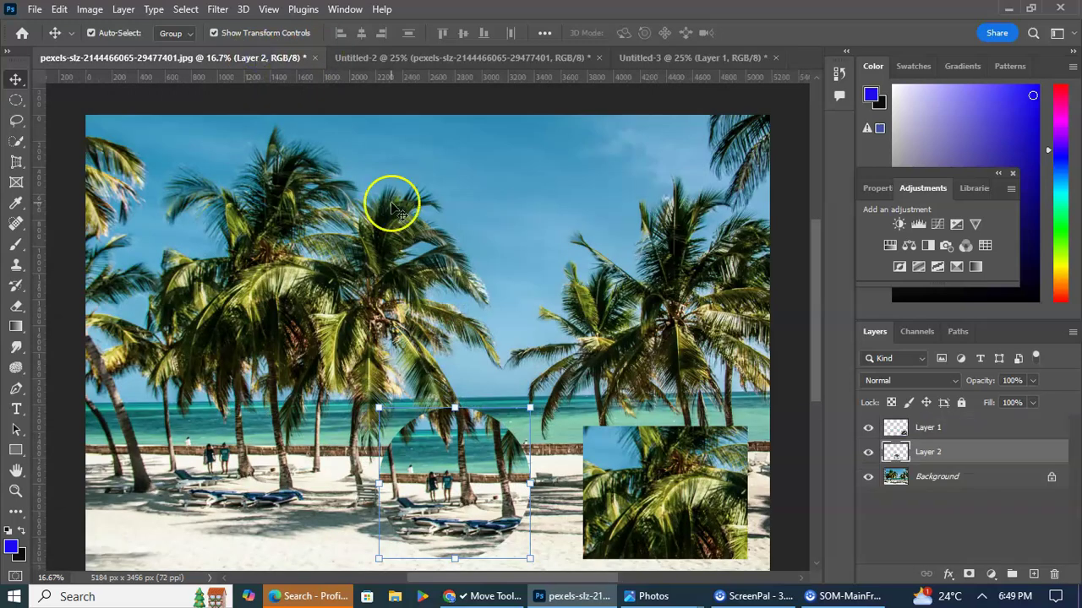
{"action": "left_click", "coordinate": [632, 460]}
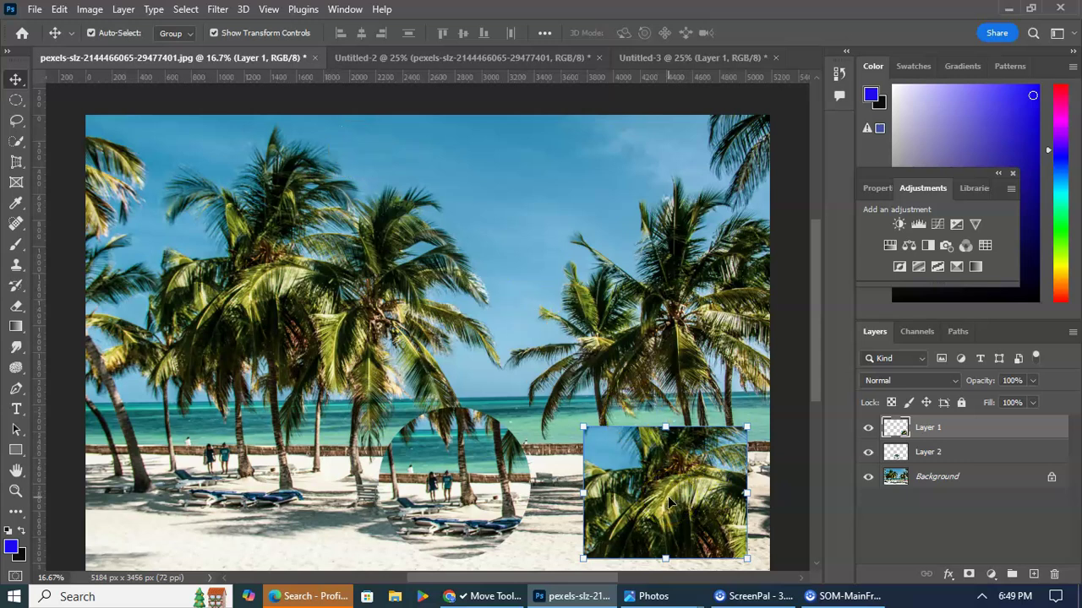
{"action": "left_click_drag", "start_coordinate": [668, 503], "coordinate": [554, 249]}
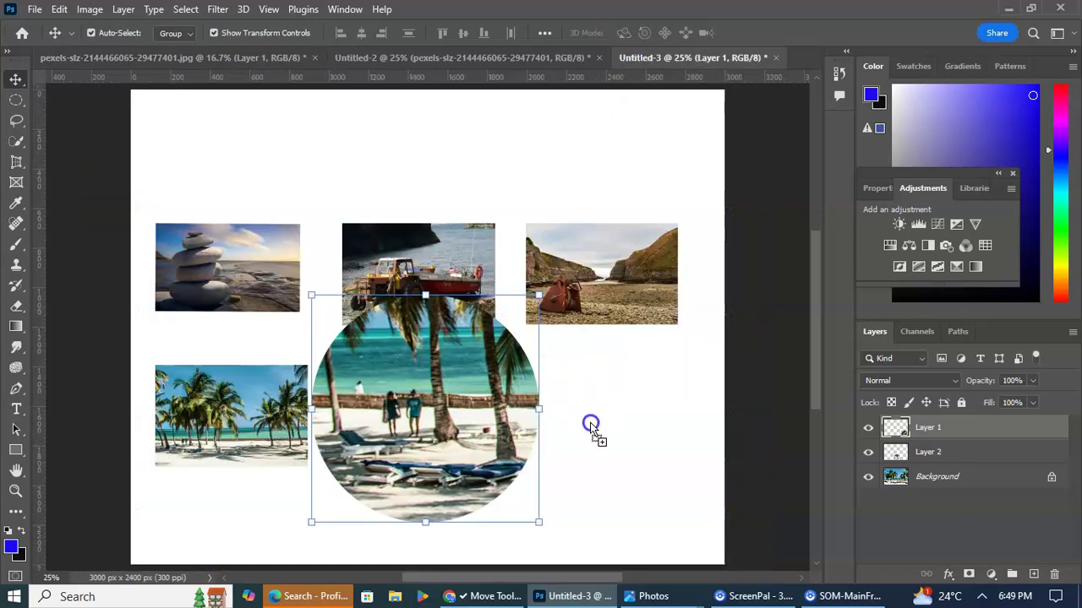
{"action": "left_click_drag", "start_coordinate": [585, 427], "coordinate": [583, 425]}
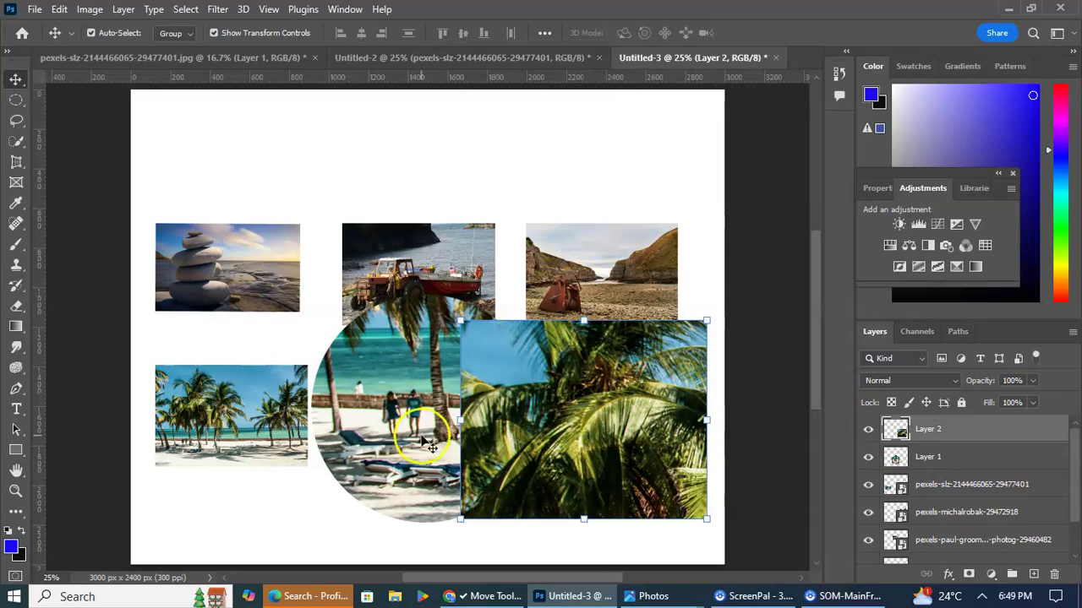
Step: Separate the two new pieces, shifting the circle towards the palm-beach photo and the rectangular palm piece clear below the rocky cove photo
{"action": "left_click_drag", "start_coordinate": [403, 435], "coordinate": [296, 474]}
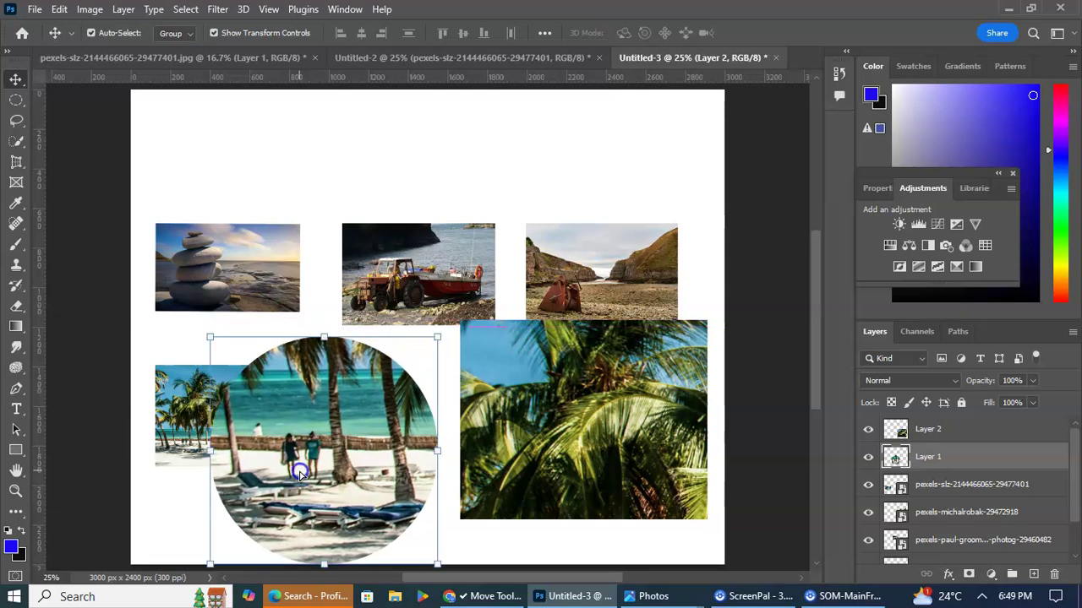
{"action": "left_click_drag", "start_coordinate": [551, 454], "coordinate": [553, 422]}
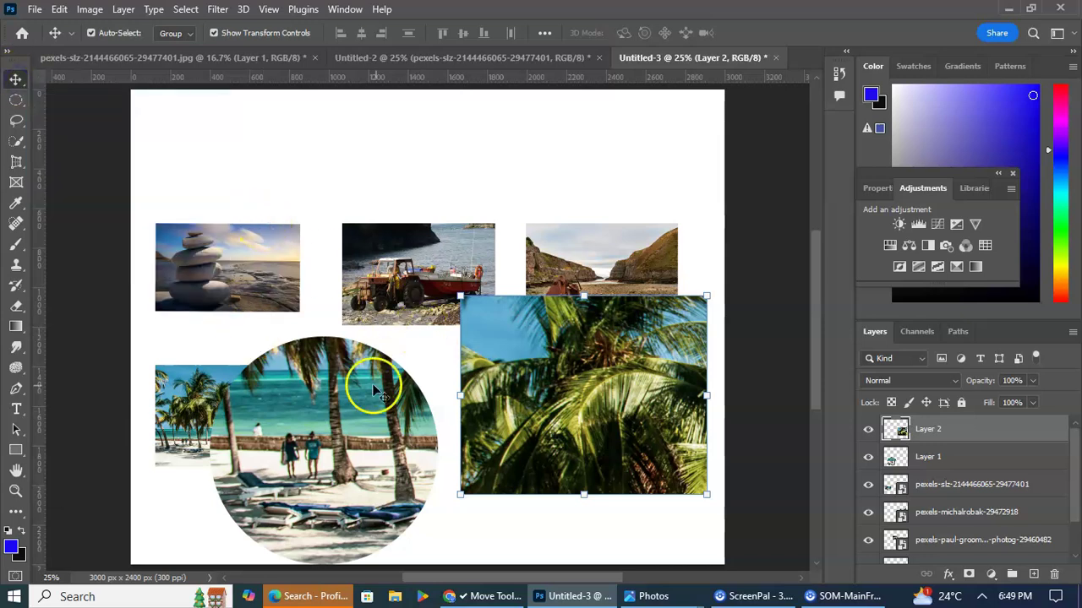
{"action": "left_click_drag", "start_coordinate": [510, 382], "coordinate": [317, 423]}
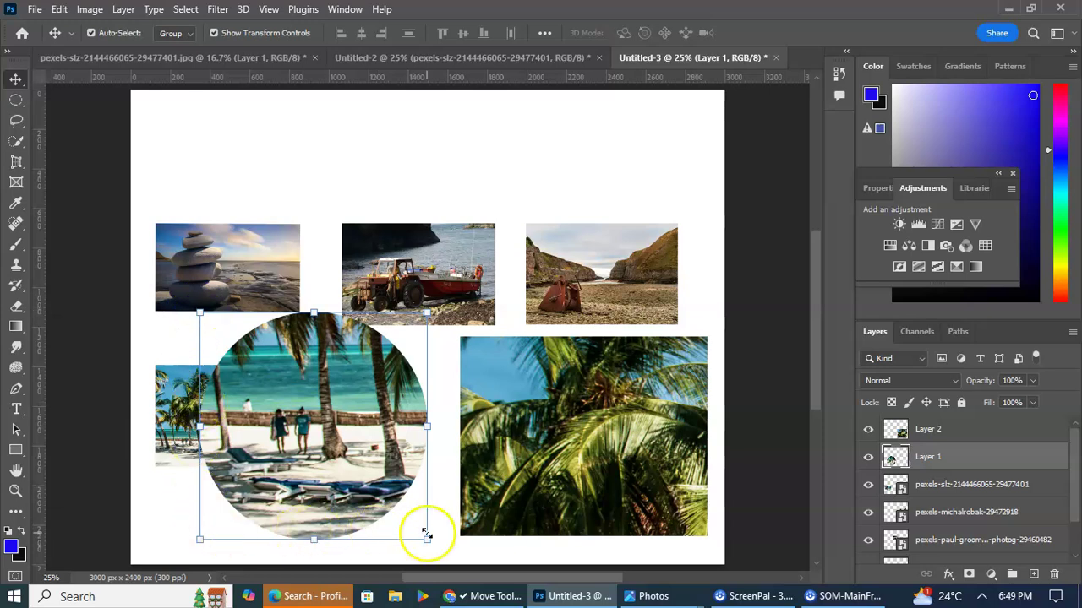
Step: Scale the circular piece to 56.77% and place it between the palm-beach photo and the rectangular palm piece, applying the transform
{"action": "left_click_drag", "start_coordinate": [426, 539], "coordinate": [328, 440]}
{"action": "left_click_drag", "start_coordinate": [271, 395], "coordinate": [383, 462]}
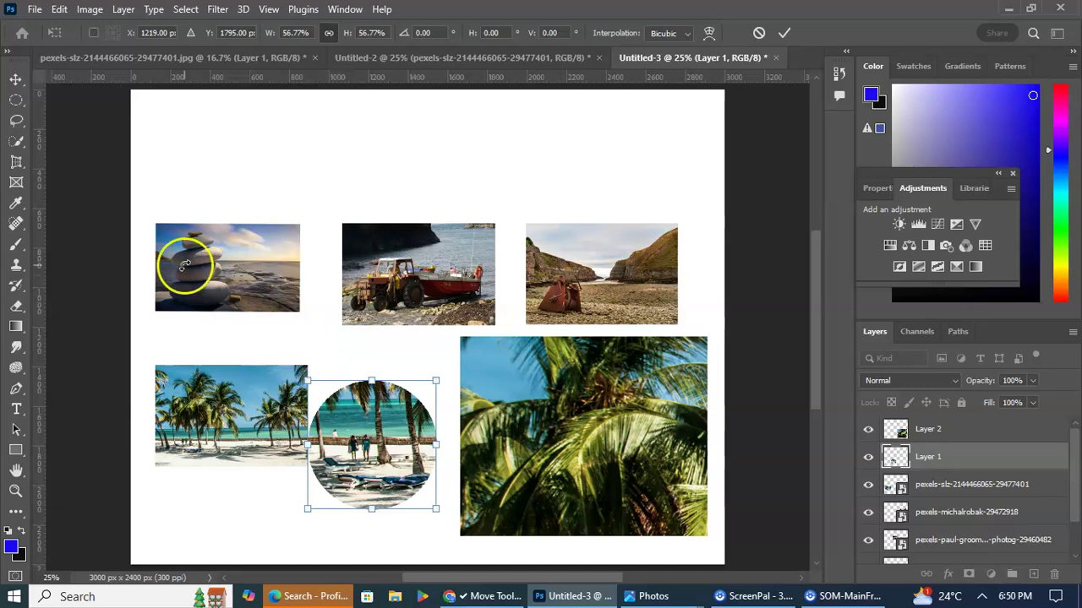
{"action": "left_click", "coordinate": [17, 80]}
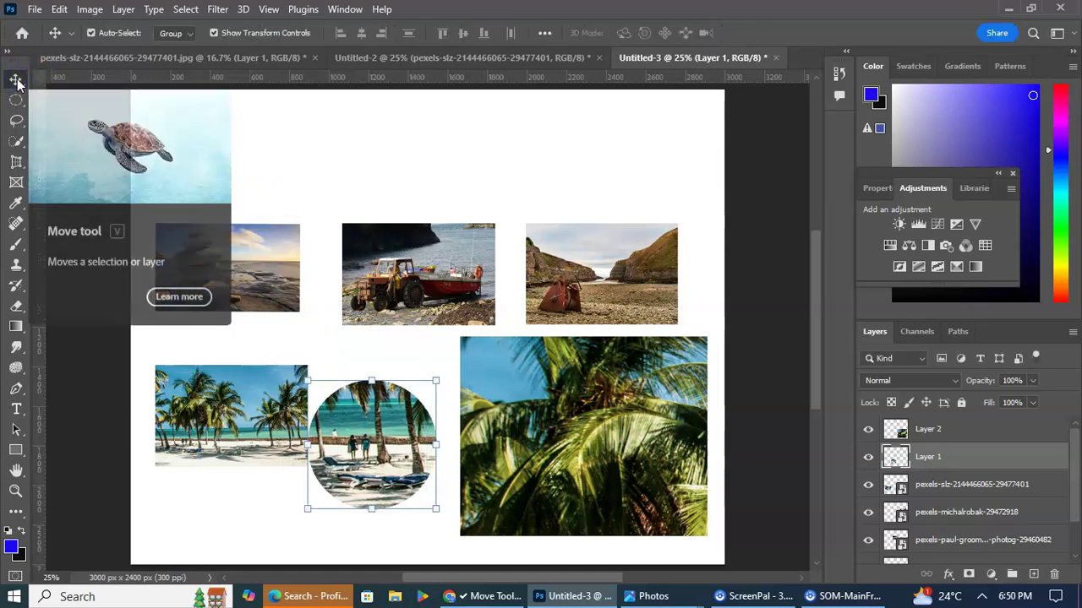
Step: Scale the rectangular palm piece to 61.65% and align it directly below the rocky cove photo, applying the transform
{"action": "left_click", "coordinate": [570, 427]}
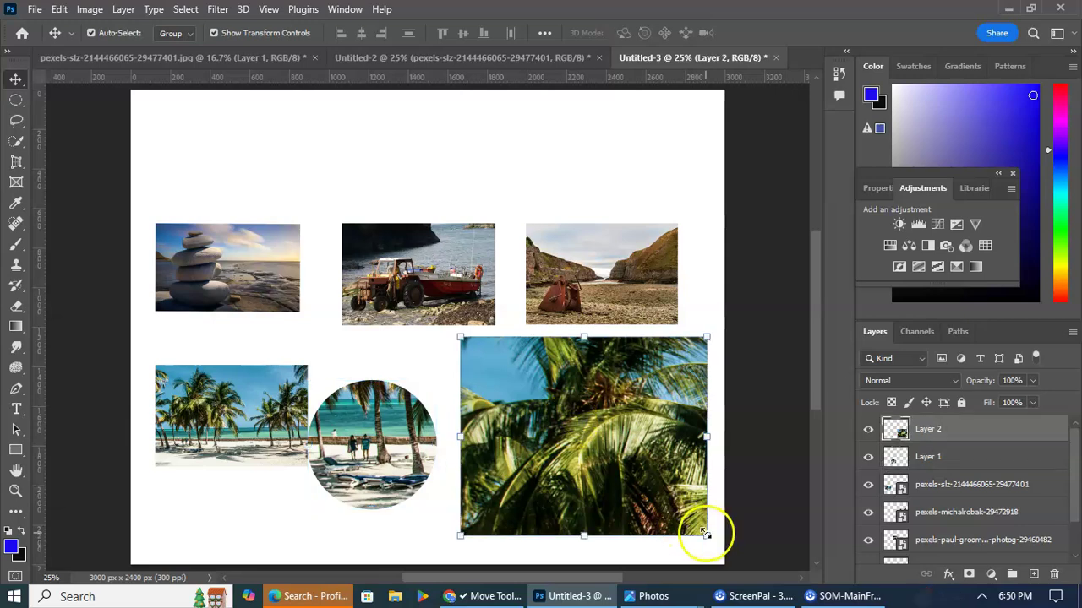
{"action": "left_click_drag", "start_coordinate": [706, 534], "coordinate": [610, 459]}
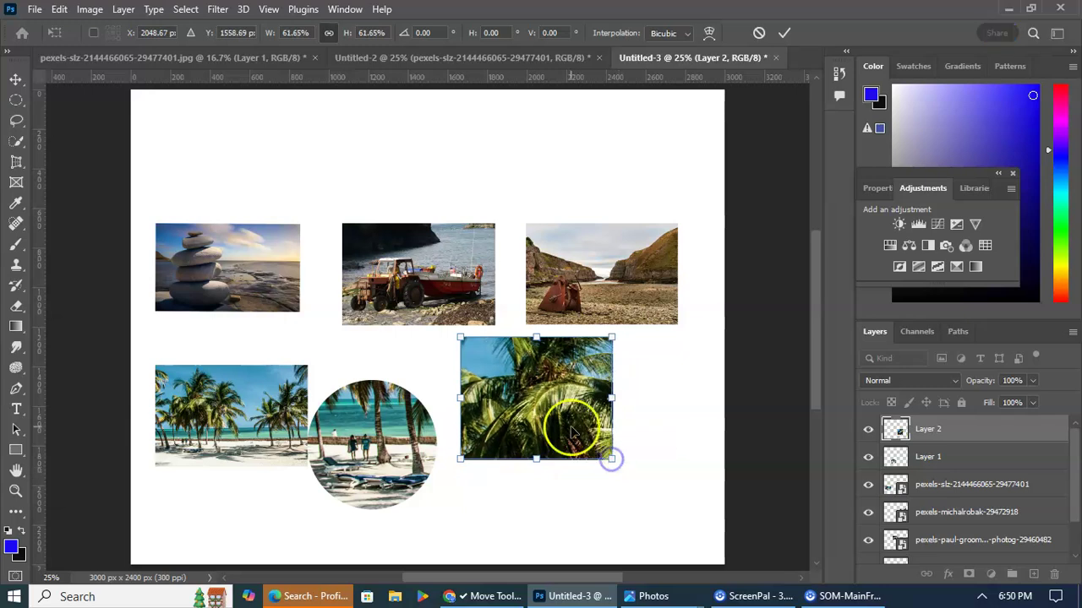
{"action": "left_click_drag", "start_coordinate": [545, 416], "coordinate": [612, 422]}
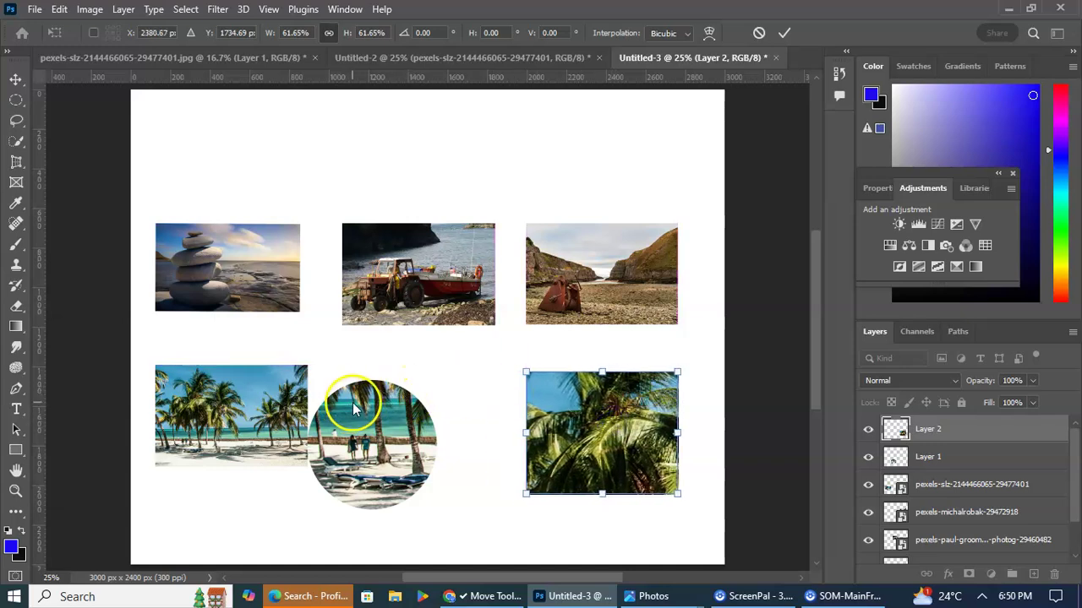
{"action": "left_click", "coordinate": [389, 422]}
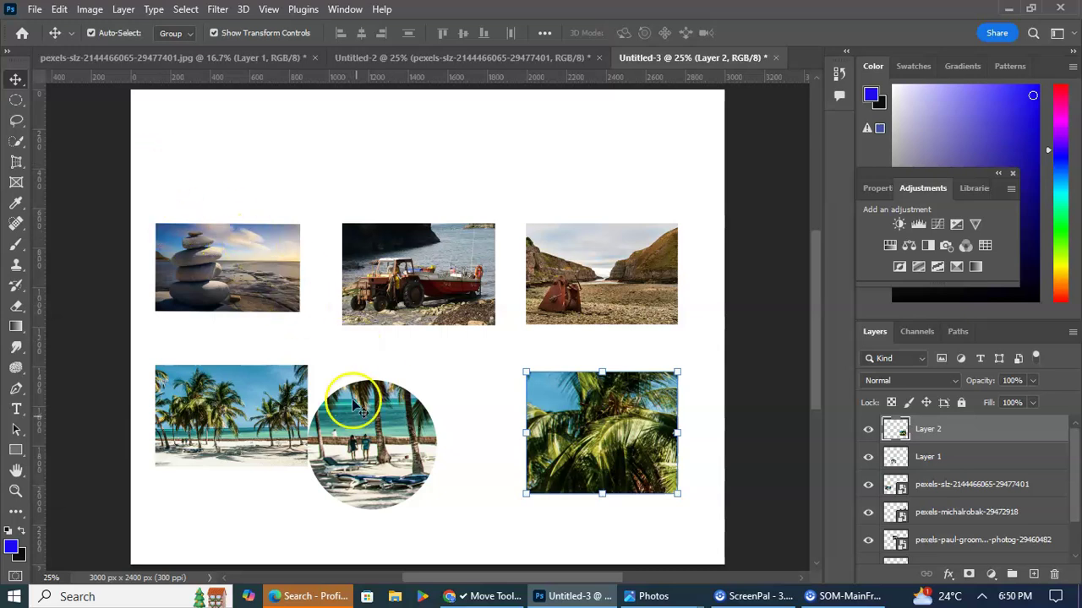
Step: Move the circular beach piece below the tractor photo and nudge the tractor photo slightly to line up their outer edges
{"action": "left_click", "coordinate": [371, 452]}
{"action": "left_click_drag", "start_coordinate": [372, 454], "coordinate": [426, 430]}
{"action": "mouse_move", "coordinate": [409, 272]}
{"action": "left_mouse_down"}
{"action": "mouse_move", "coordinate": [409, 258]}
{"action": "mouse_move", "coordinate": [419, 273]}
{"action": "mouse_move", "coordinate": [405, 273]}
{"action": "left_mouse_up"}
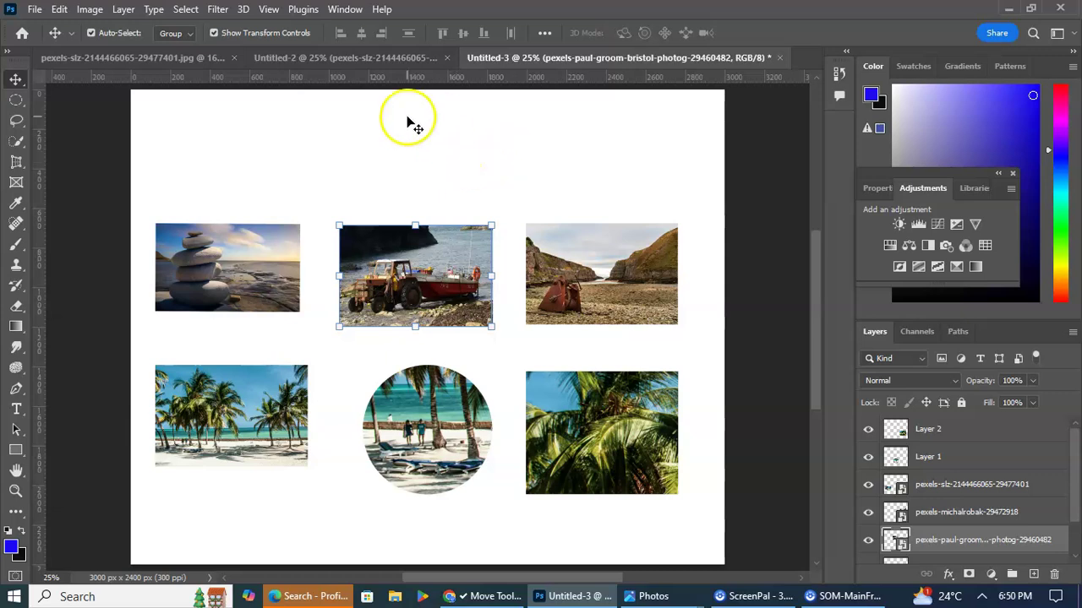
Step: Review the source JPG and Untitled-2 documents, returning to the Untitled-3 arrangement
{"action": "left_click", "coordinate": [319, 61]}
{"action": "left_click", "coordinate": [202, 59]}
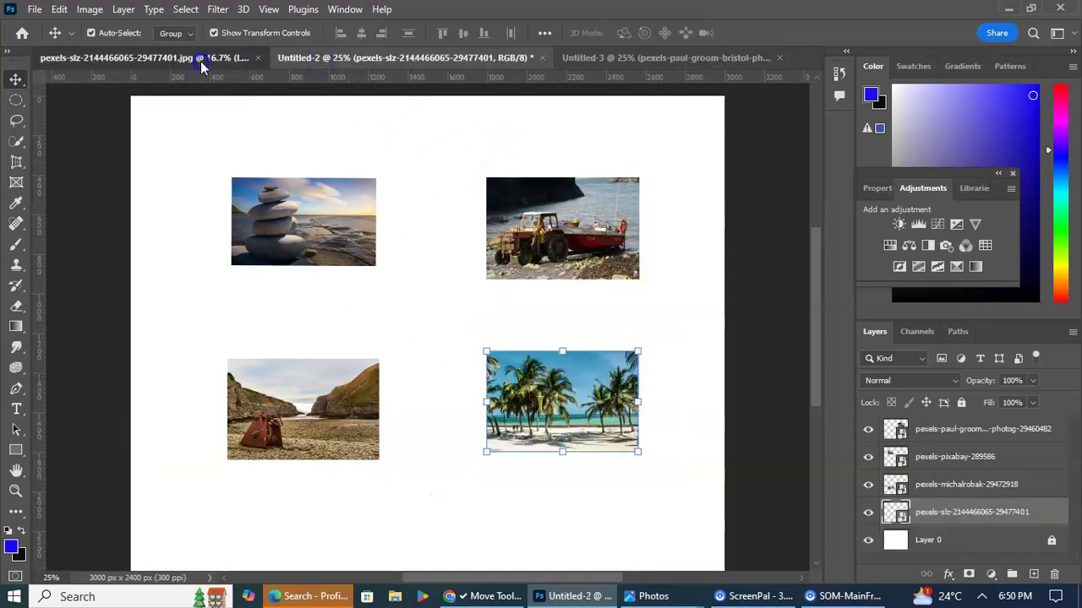
{"action": "left_click", "coordinate": [381, 56]}
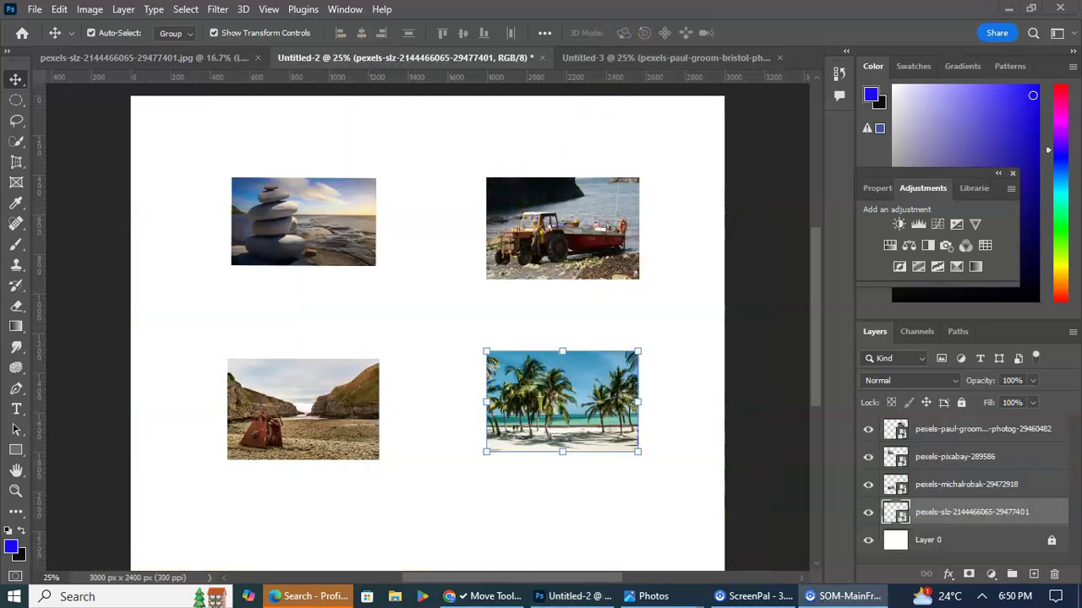
{"action": "left_click", "coordinate": [639, 63]}
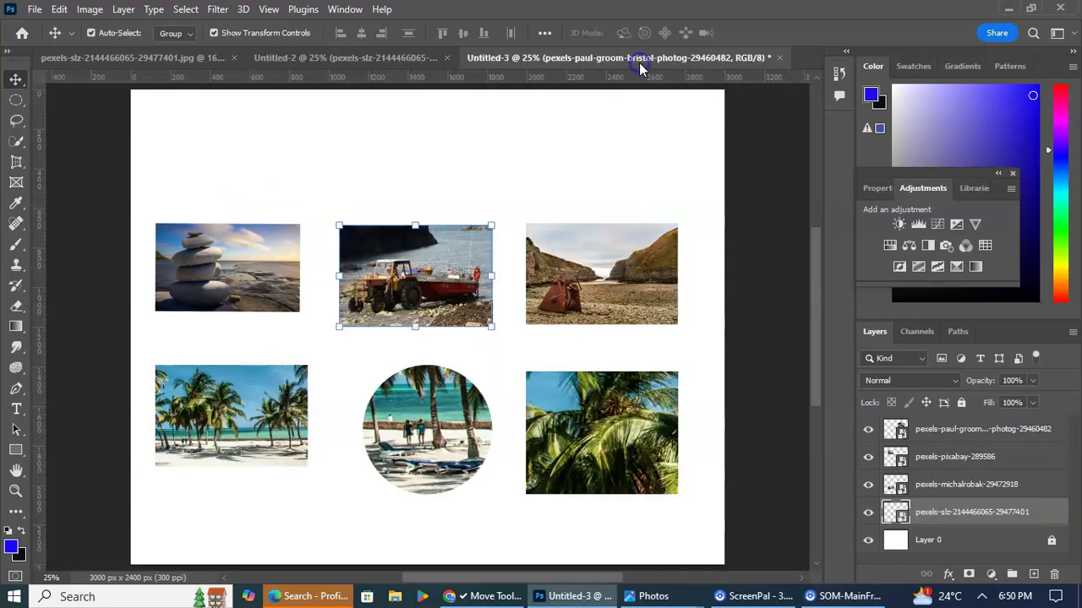